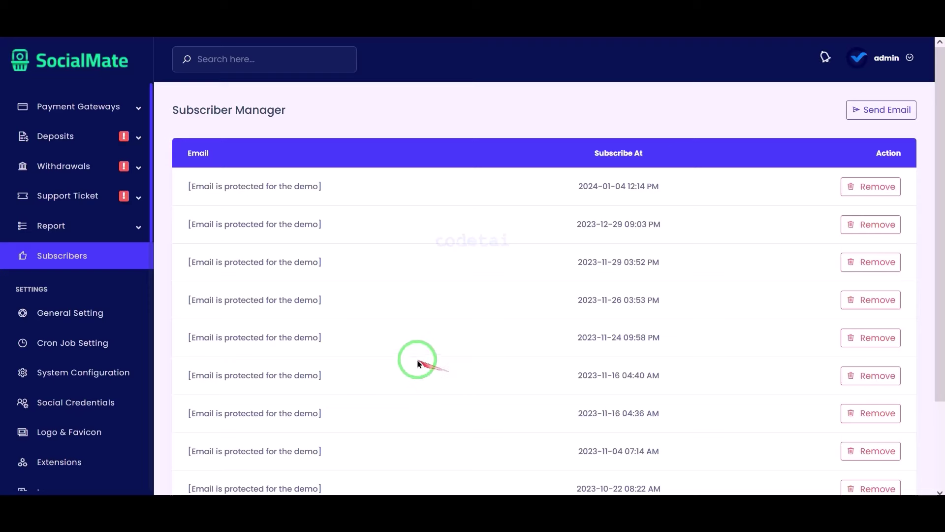
Replace the site title with Codetai in General Setting
click(130, 312)
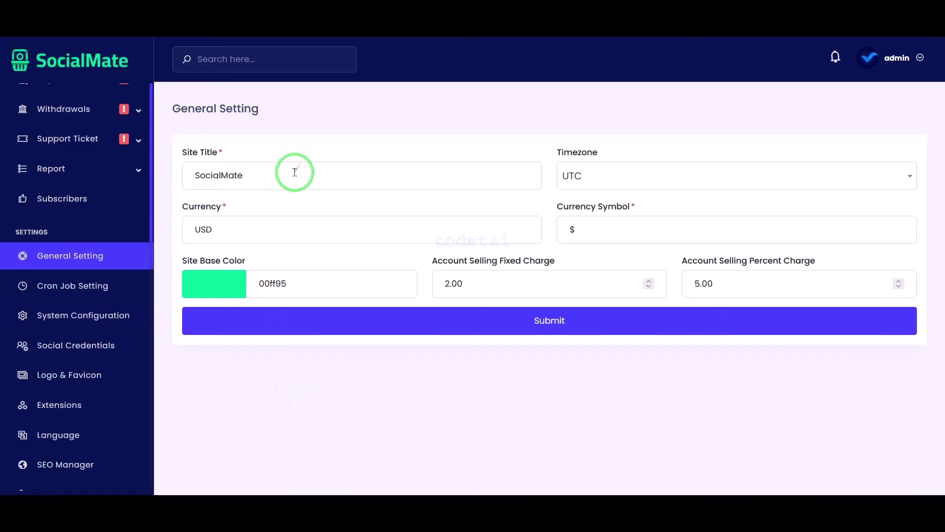
drag(275, 176, 188, 189)
text(Codetai)
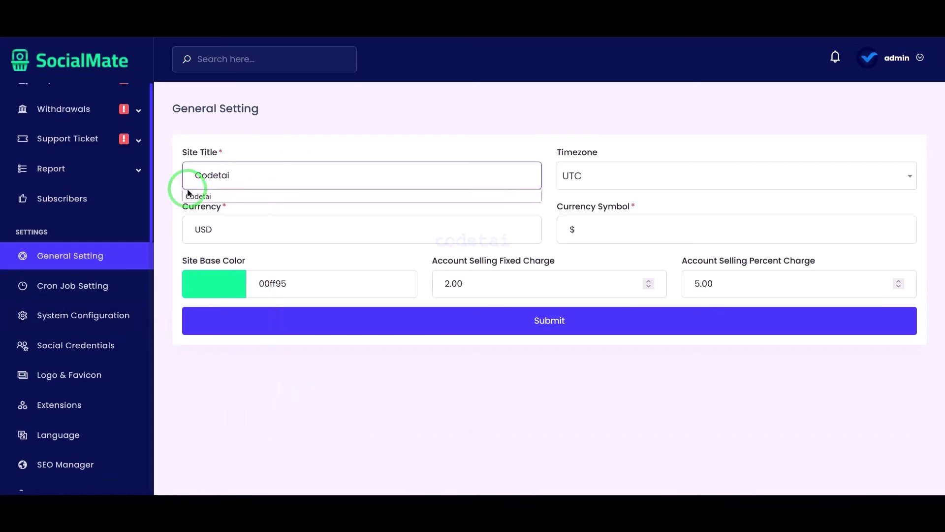
click(192, 196)
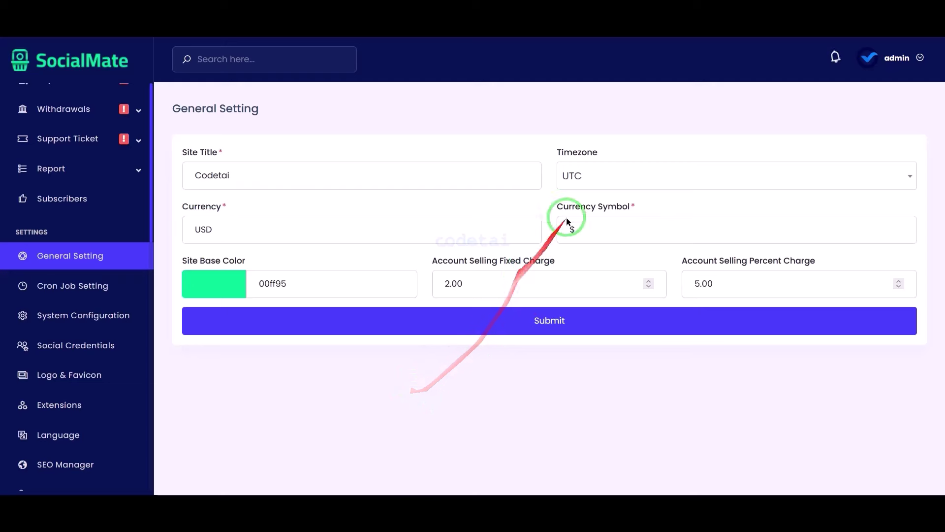
Review the timezone and currency, keeping UTC and USD
click(593, 172)
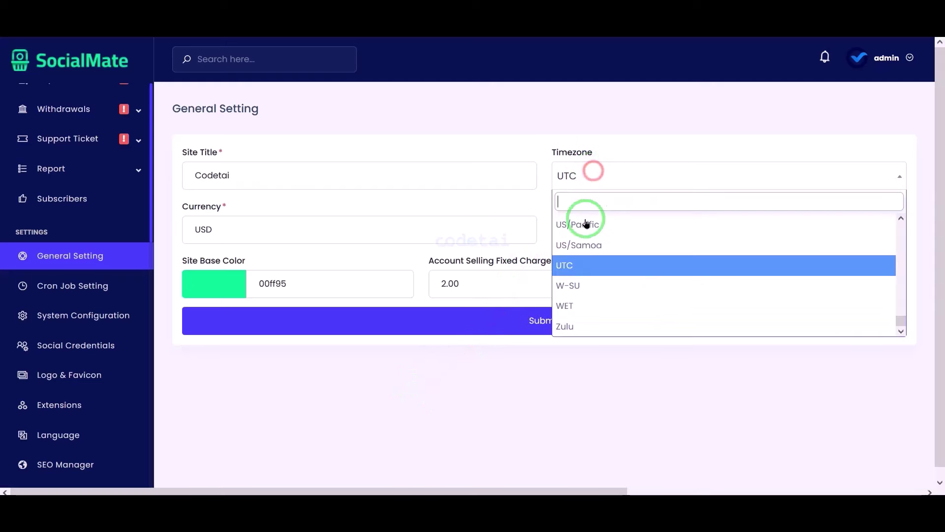
click(603, 269)
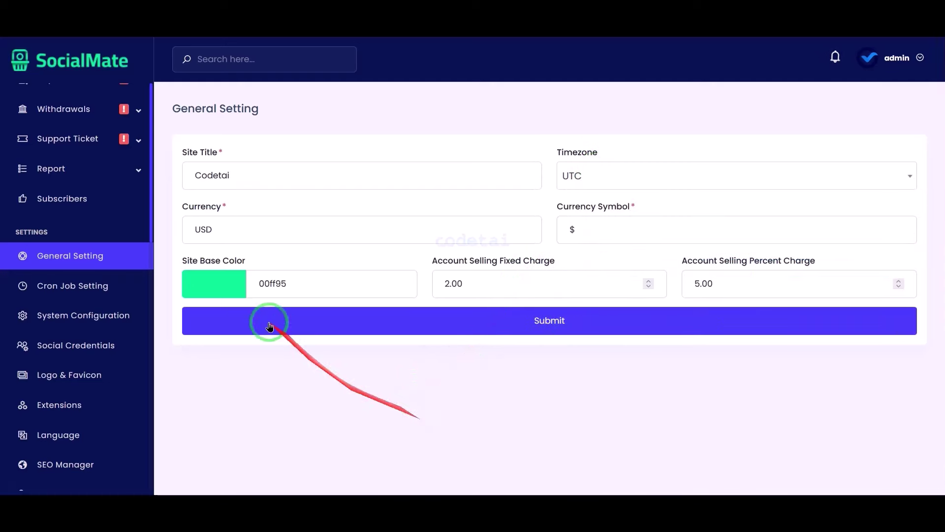
click(287, 231)
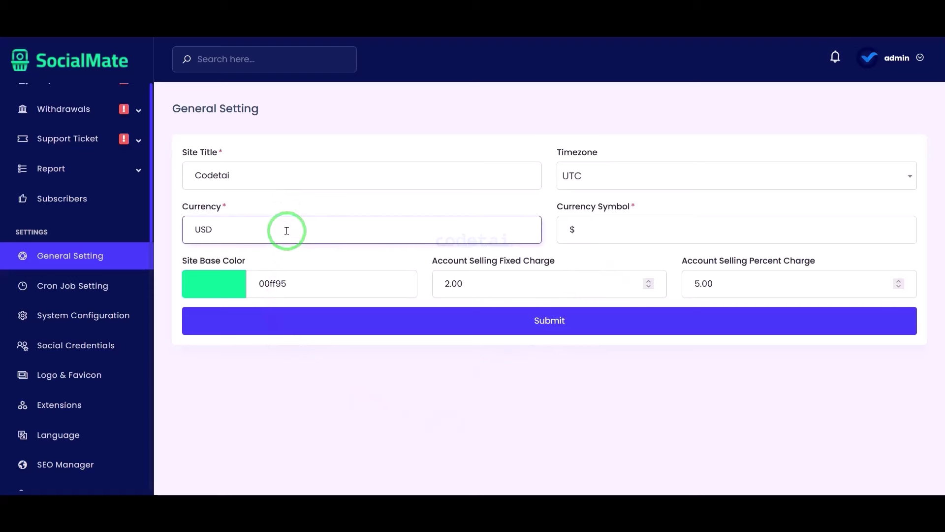
drag(247, 240, 191, 237)
click(555, 229)
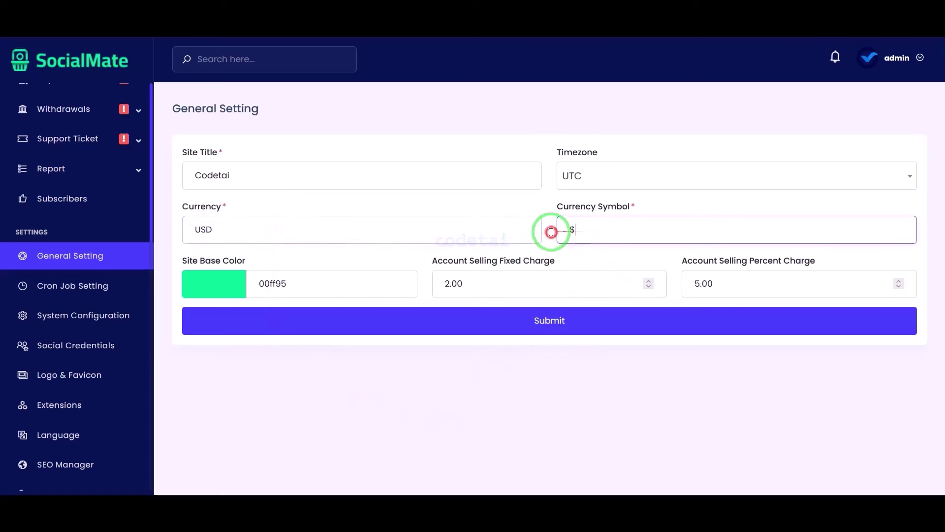
Set the site base colour to orange ffa400
click(228, 284)
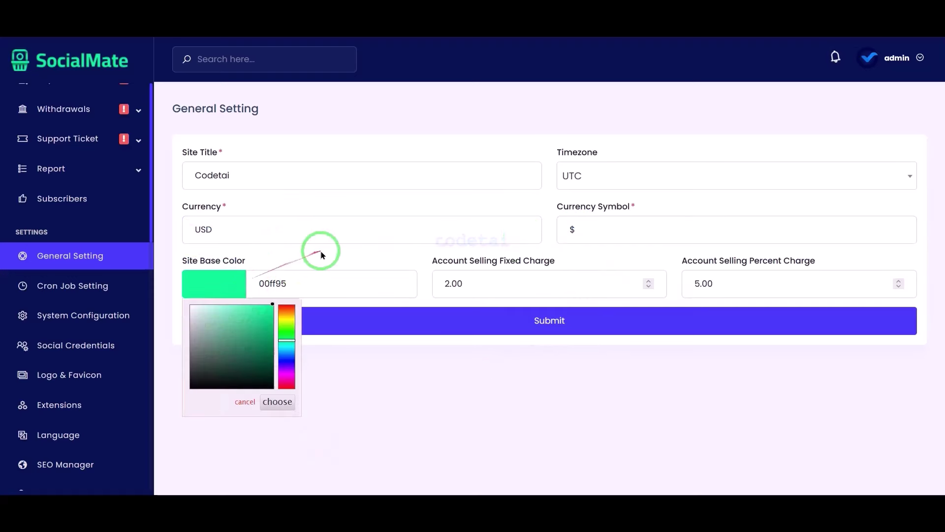
click(285, 312)
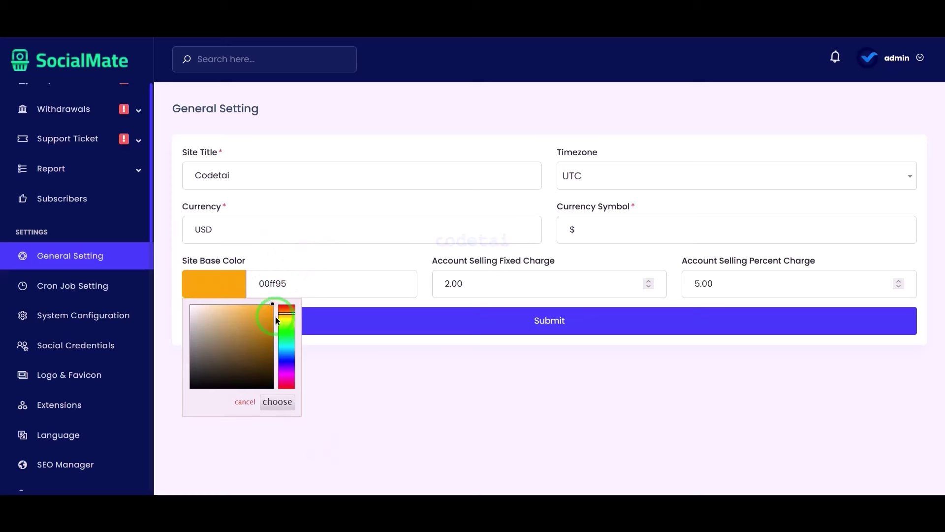
click(336, 341)
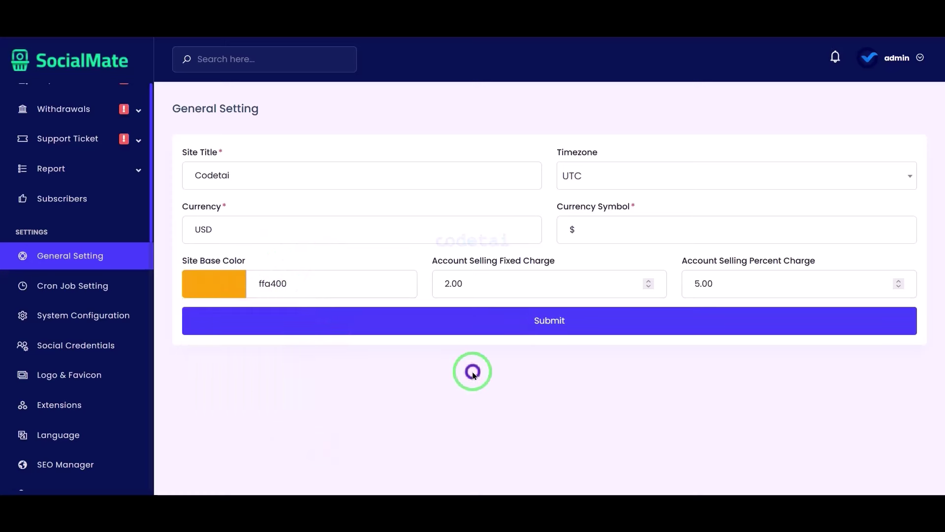
Leave the fixed selling charge at 2.00 and the percent charge at 5.00
click(482, 270)
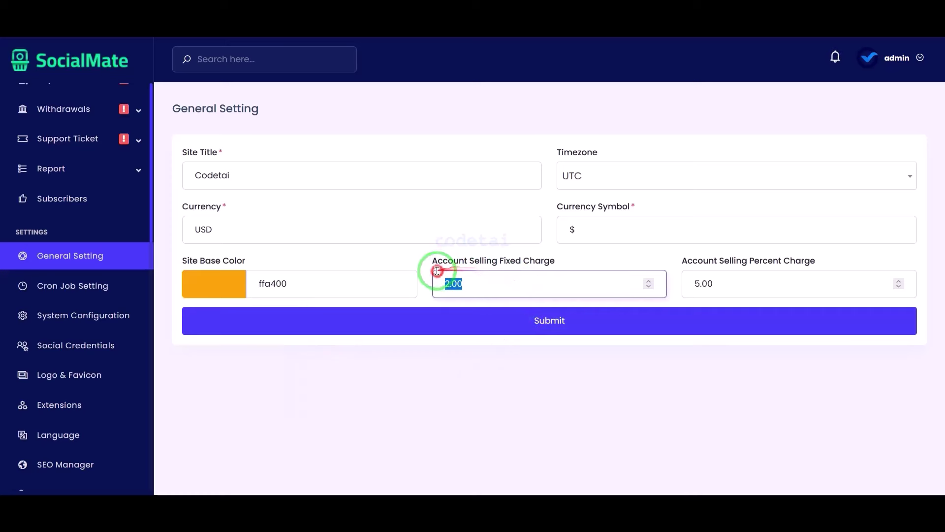
click(546, 398)
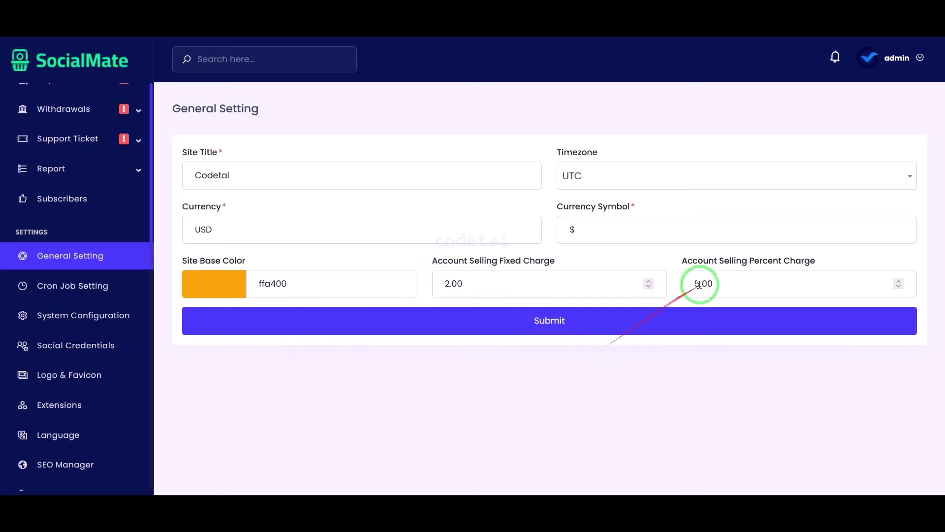
double_click(749, 281)
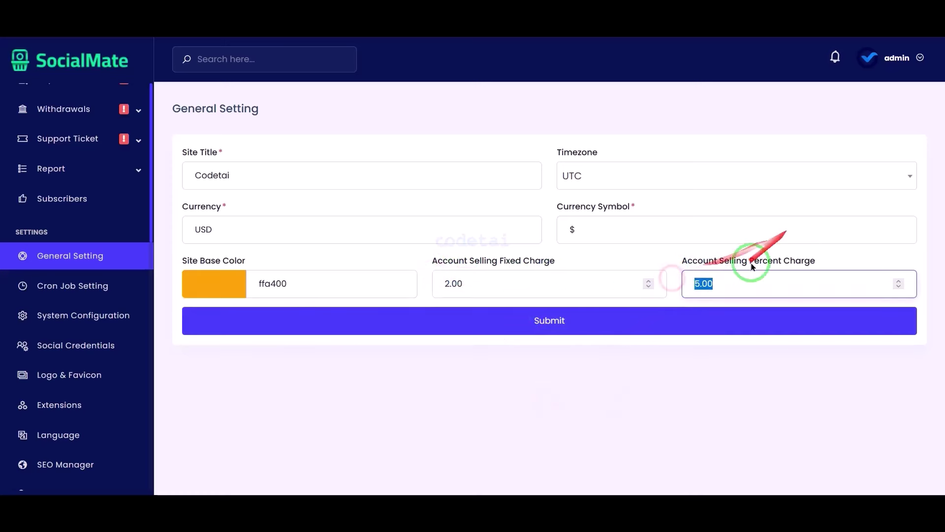
click(301, 445)
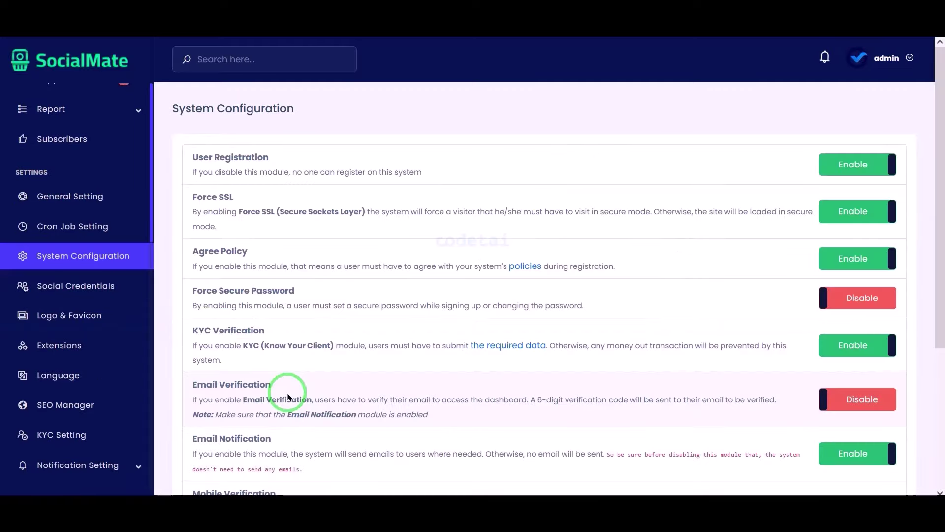
Toggle User Registration and Force SSL off and back on, leaving both enabled
scroll(288, 397, down, 2)
scroll(379, 383, up, 1)
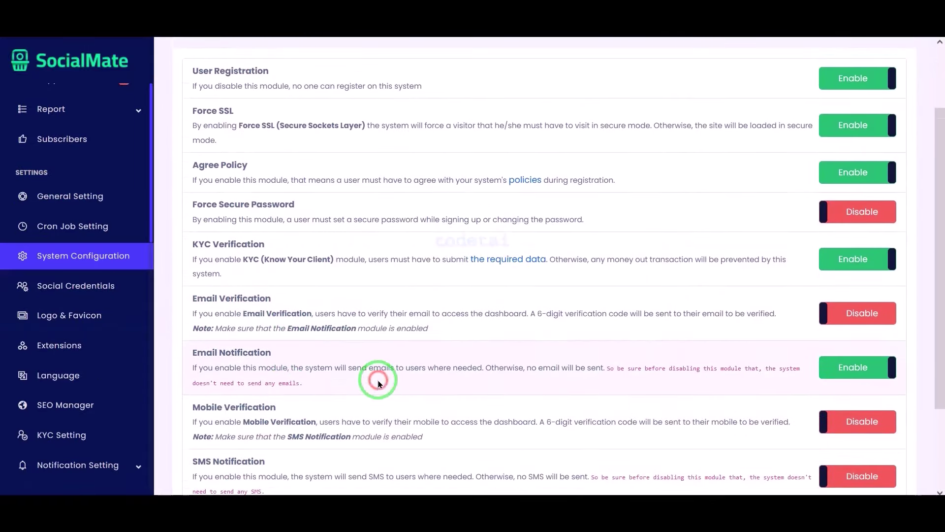
scroll(379, 383, down, 5)
scroll(376, 376, up, 10)
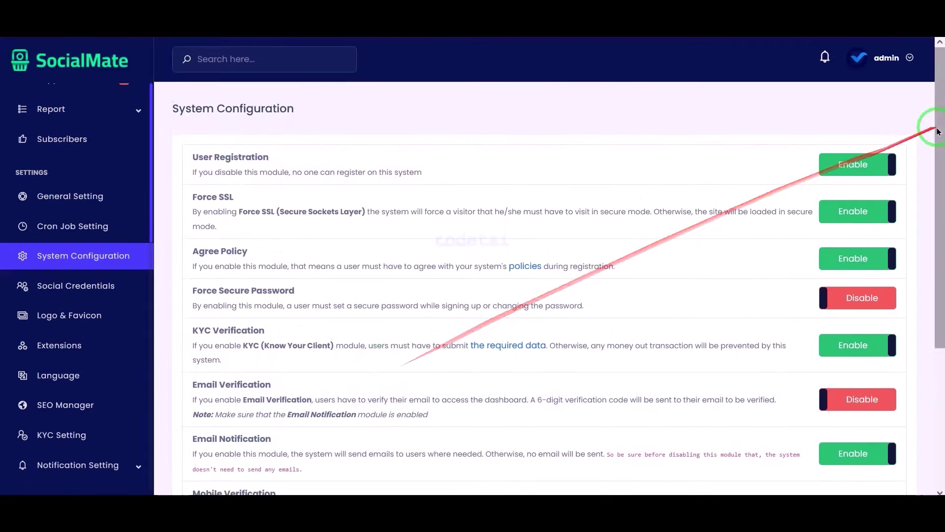
click(852, 164)
click(852, 165)
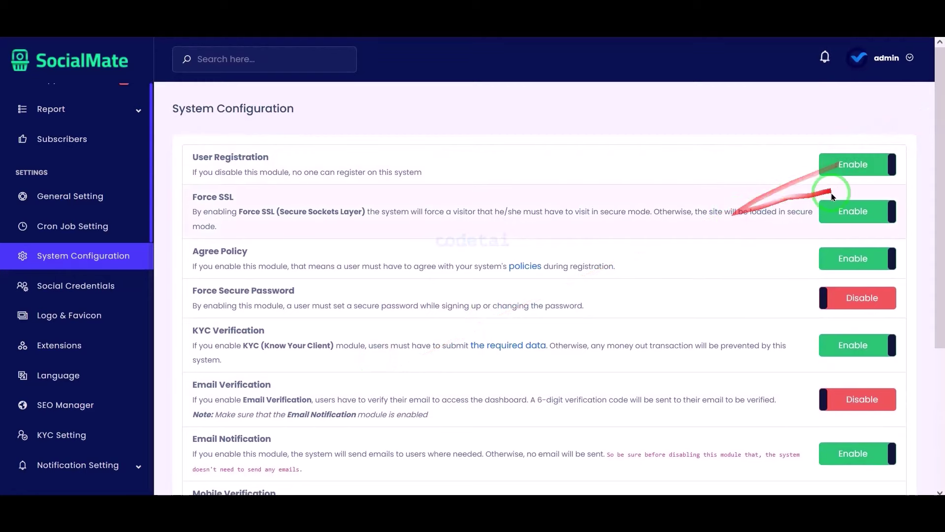
click(838, 215)
click(837, 215)
Toggle Email Verification on and back off, leaving it disabled
scroll(565, 346, down, 2)
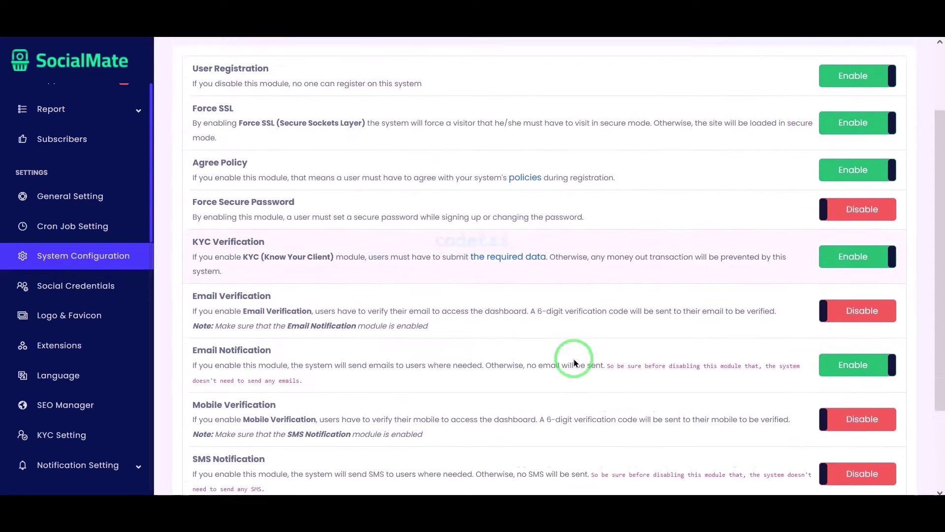
click(856, 274)
click(854, 277)
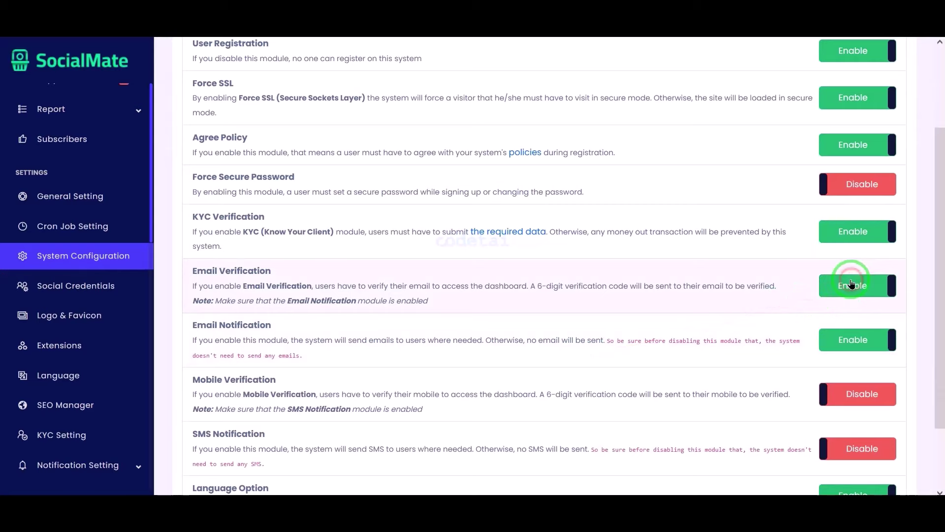
click(854, 277)
scroll(768, 315, down, 2)
scroll(757, 320, up, 4)
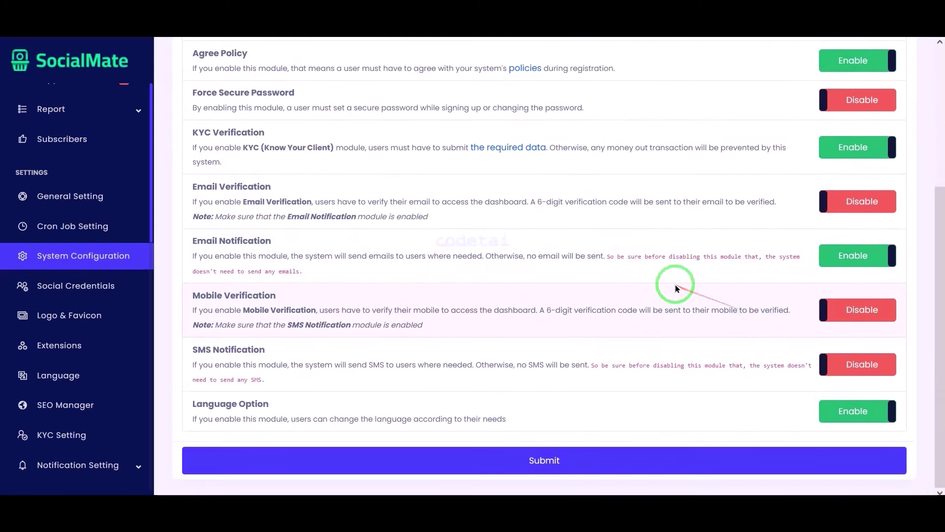
click(131, 299)
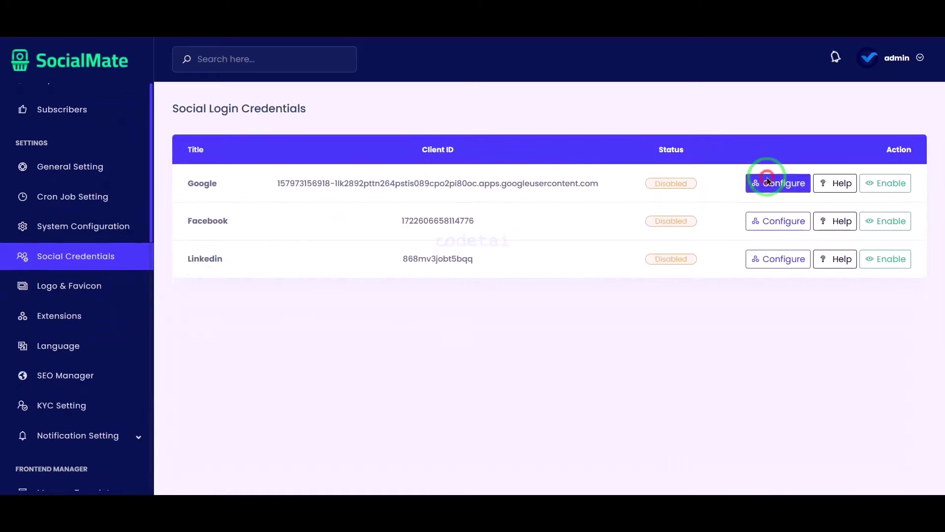
Open and close the Google, Facebook and LinkedIn credential settings without changes
click(769, 181)
click(717, 173)
click(777, 220)
click(637, 344)
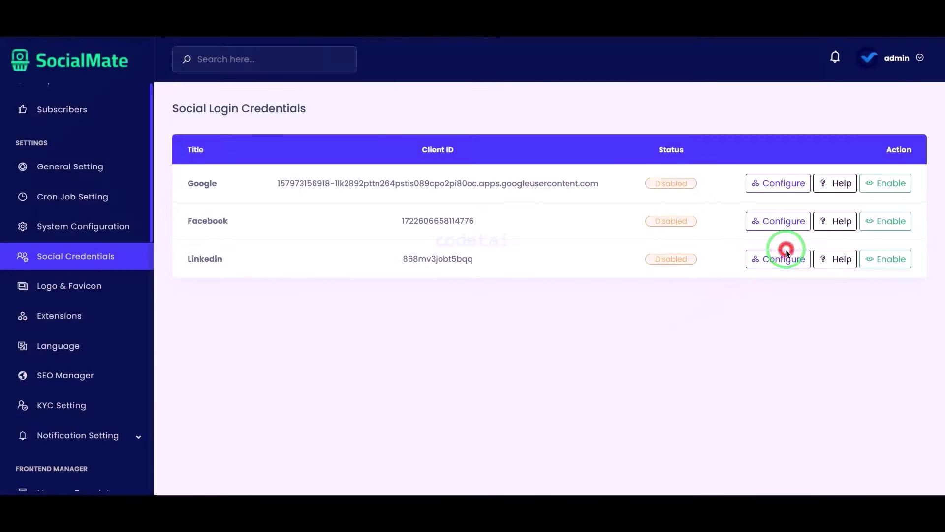
click(780, 258)
click(609, 65)
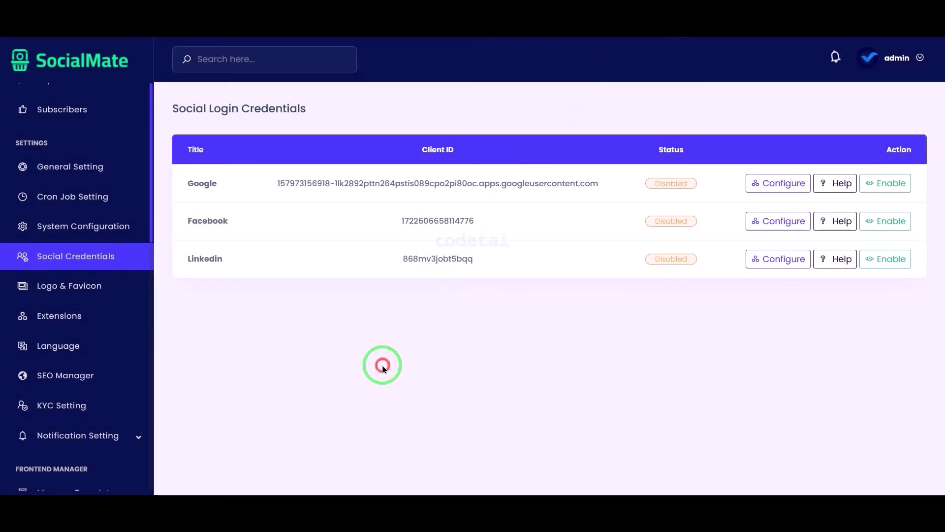
Upload the codetai logo image as the logo and the co icon as the favicon
click(109, 292)
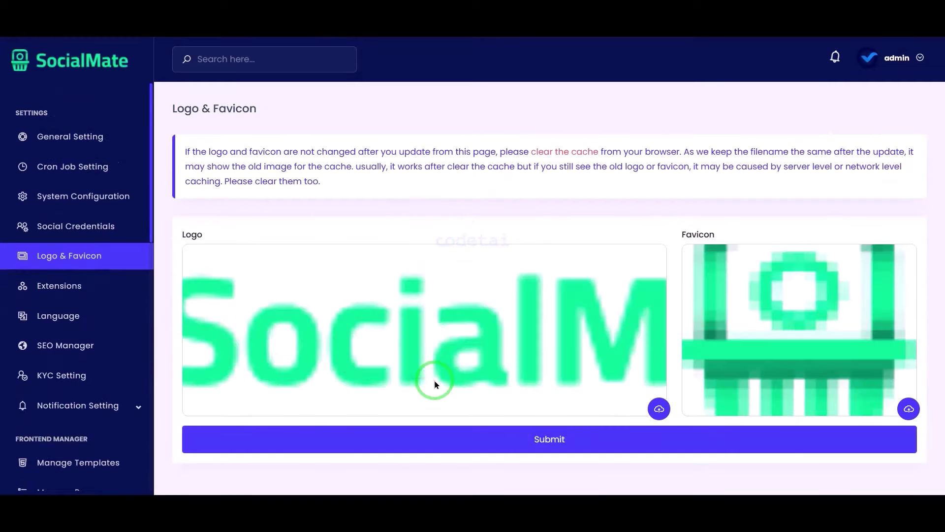
click(659, 409)
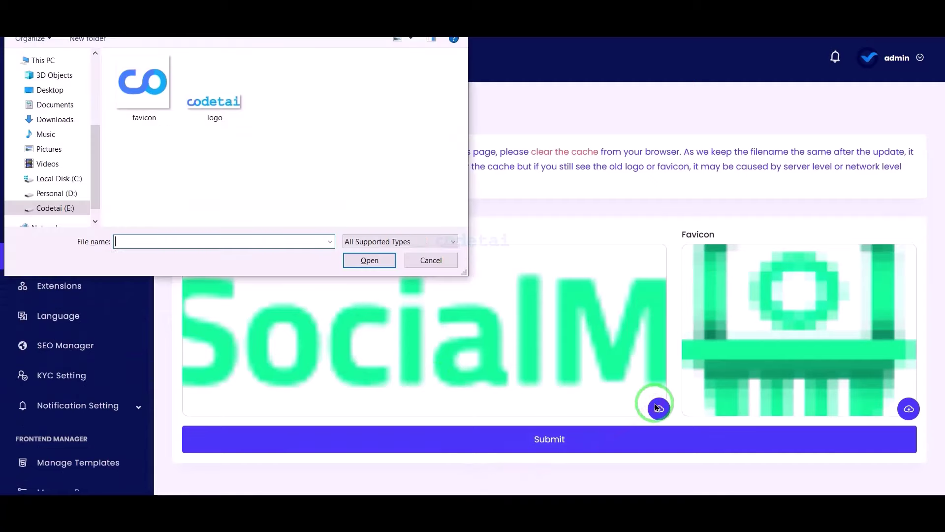
double_click(239, 99)
click(908, 409)
double_click(164, 84)
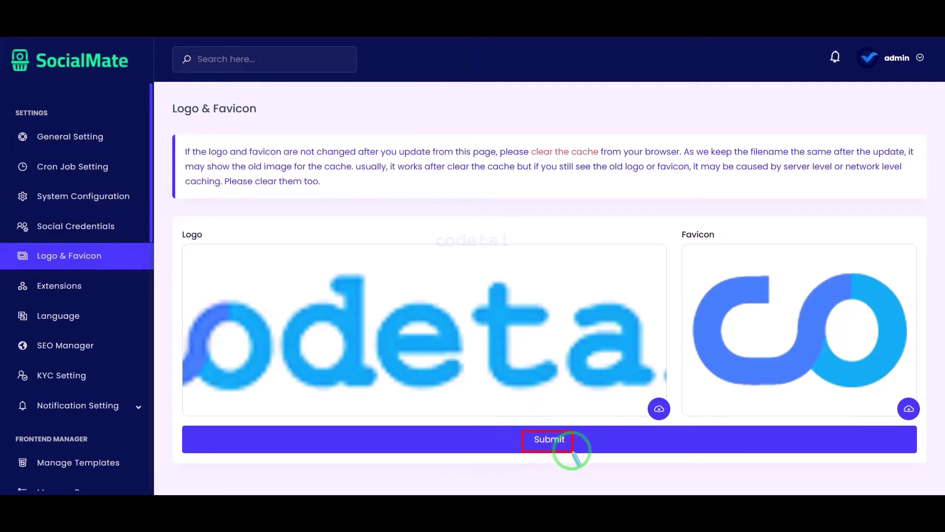
Open the Google Recaptcha 2 Update Extension dialog from the Extensions list
click(112, 294)
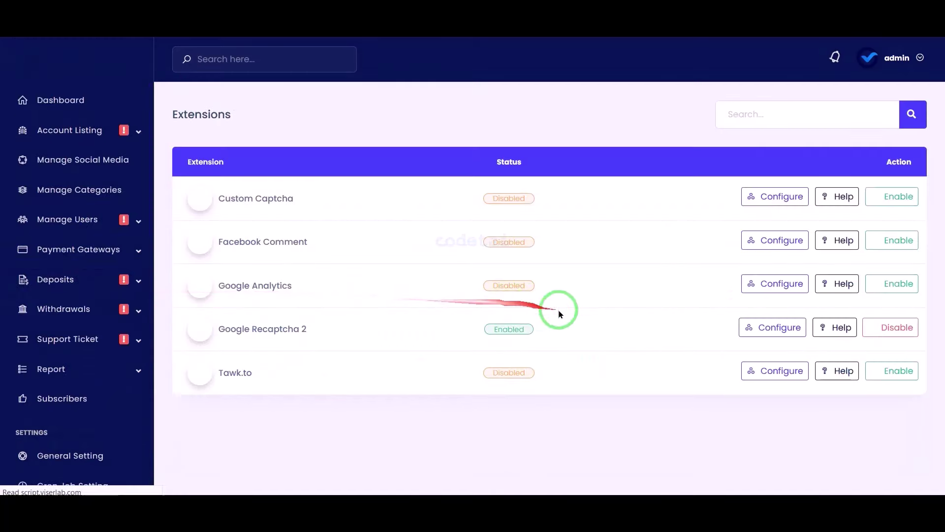
mouse_move(179, 313)
mouse_down()
mouse_move(728, 307)
mouse_move(942, 360)
mouse_move(923, 387)
mouse_up()
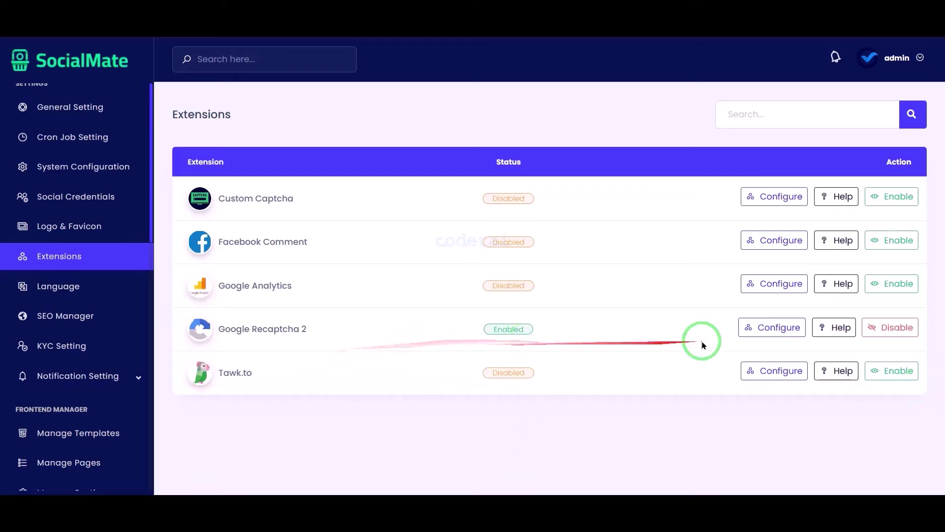
click(776, 329)
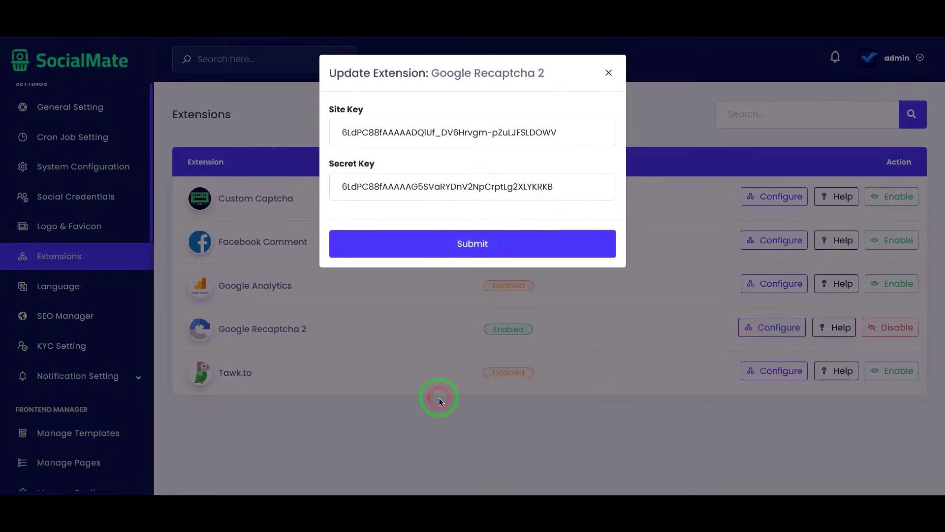
drag(439, 397, 496, 185)
Search 'Google Recaptcha admin' in a new tab and open the reCAPTCHA site registration
drag(536, 78, 432, 78)
key(ctrl+c)
key(ctrl+t)
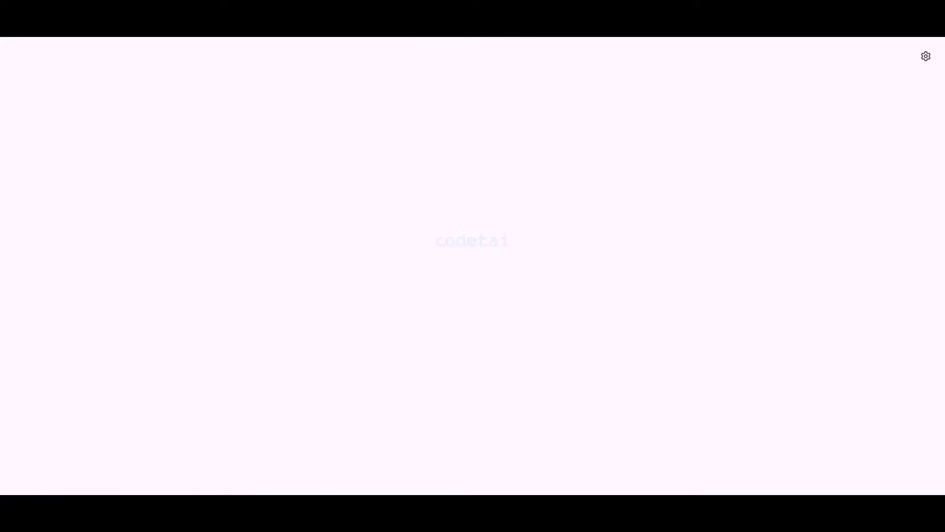
key(ctrl+v)
text(admin)
key(Return)
drag(187, 69, 238, 80)
mouse_move(110, 131)
mouse_down()
mouse_move(420, 156)
mouse_move(490, 215)
mouse_up()
click(252, 167)
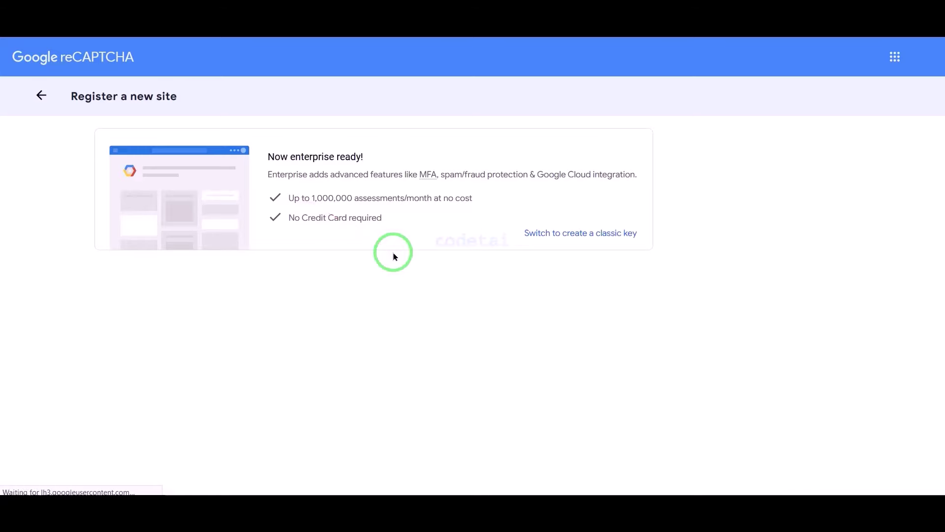
Register codetai.net as a Challenge (v2) site and submit it
scroll(392, 253, down, 5)
click(232, 152)
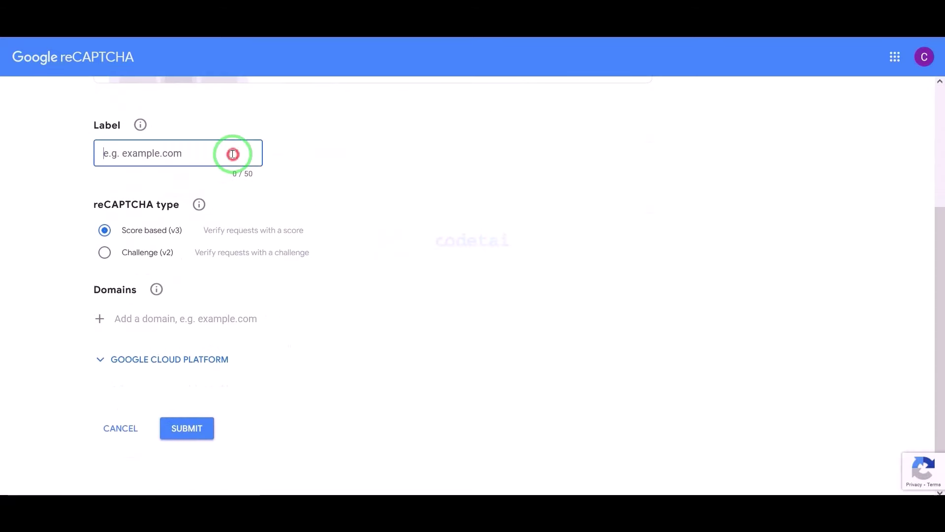
scroll(234, 158, up, 1)
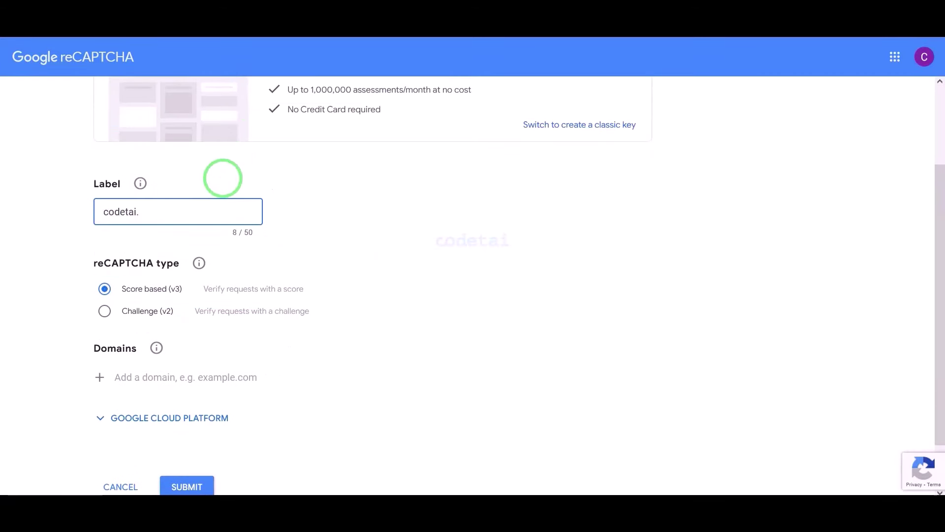
scroll(190, 285, down, 2)
click(105, 251)
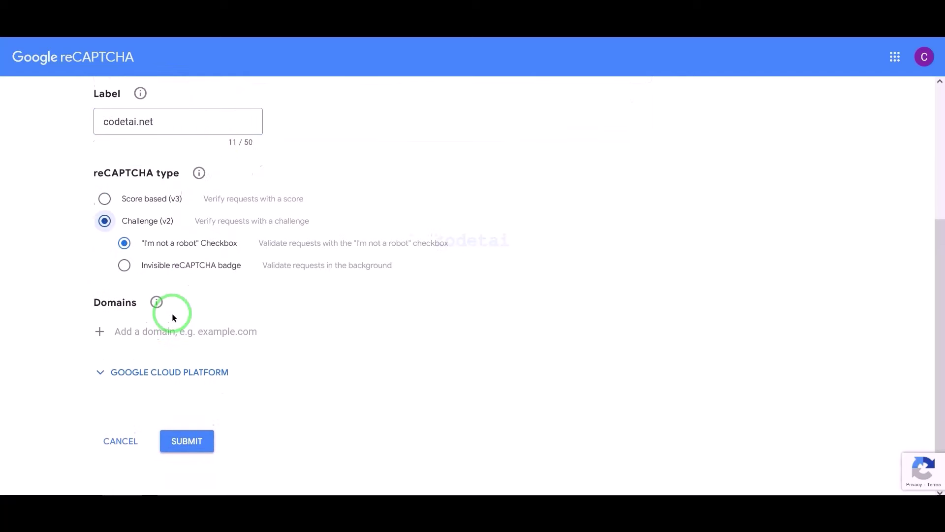
click(155, 328)
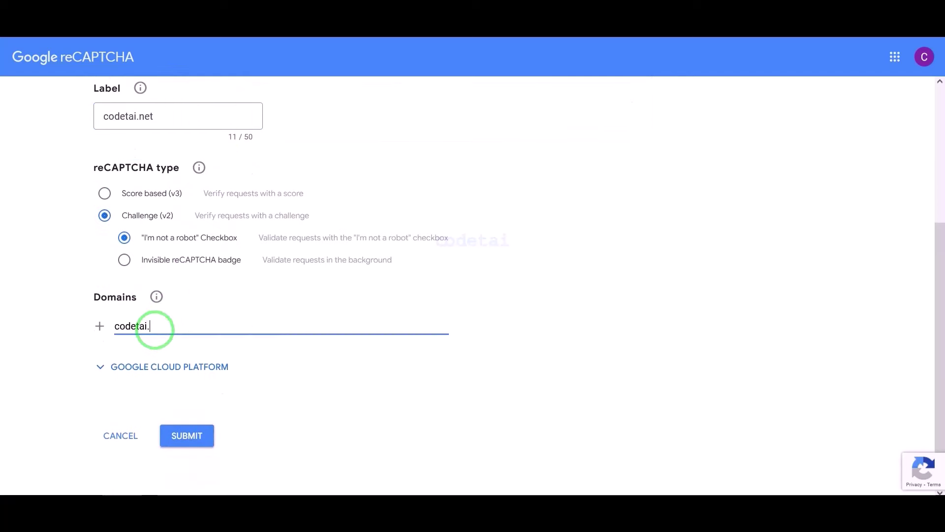
key(Return)
scroll(207, 384, down, 1)
click(186, 430)
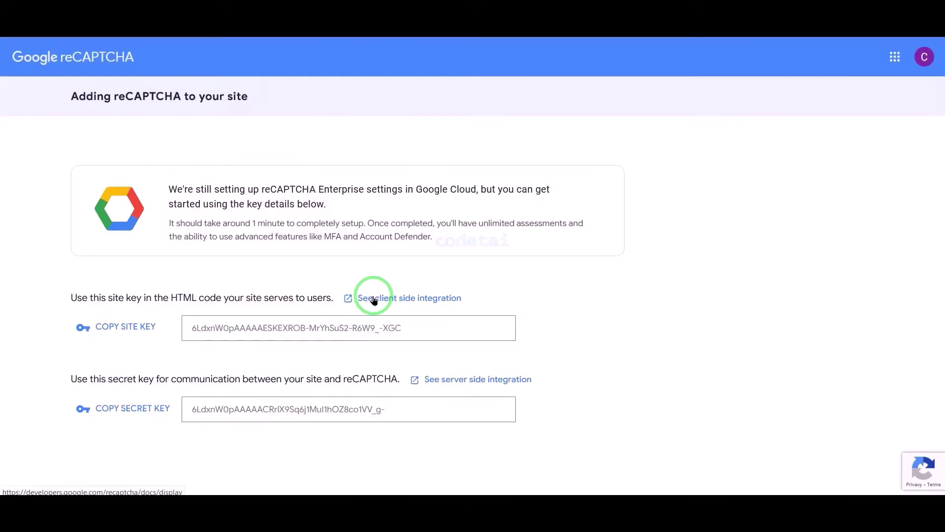
Paste the new site key into SocialMate's site key field and copy the secret key
click(127, 326)
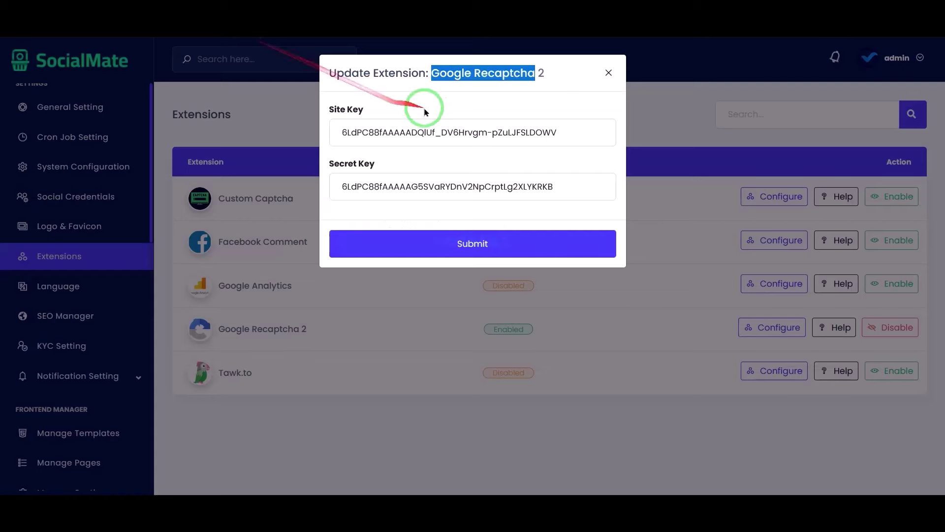
drag(559, 132, 337, 112)
key(ctrl+v)
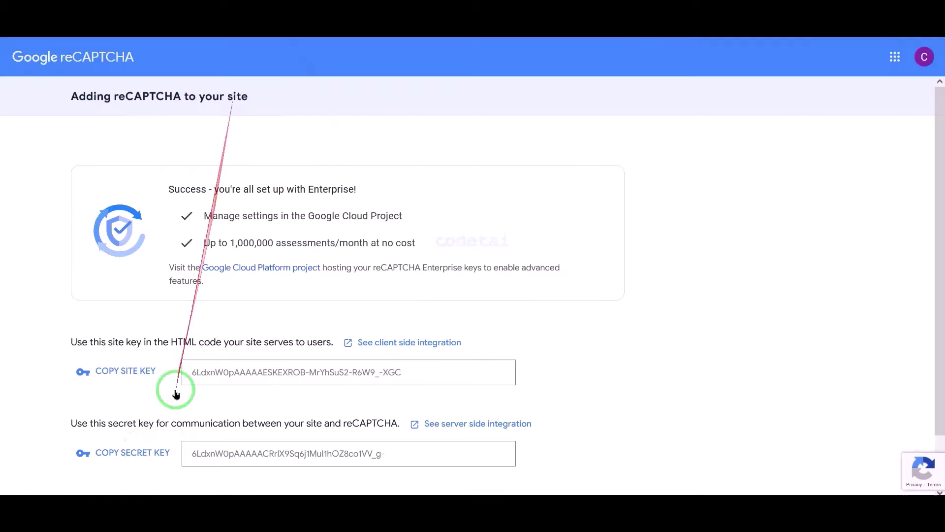
click(131, 449)
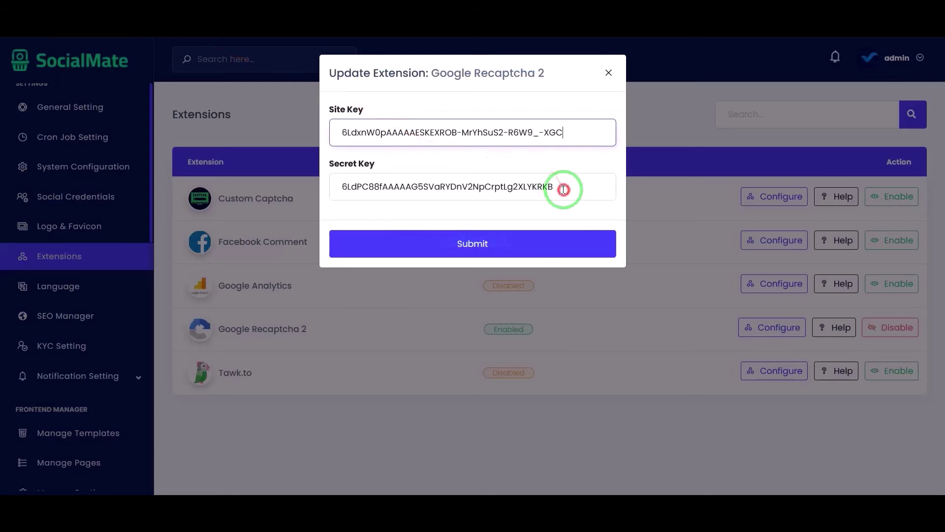
Replace the old secret key with the new one and save the reCAPTCHA keys
drag(561, 188, 306, 184)
key(ctrl+v)
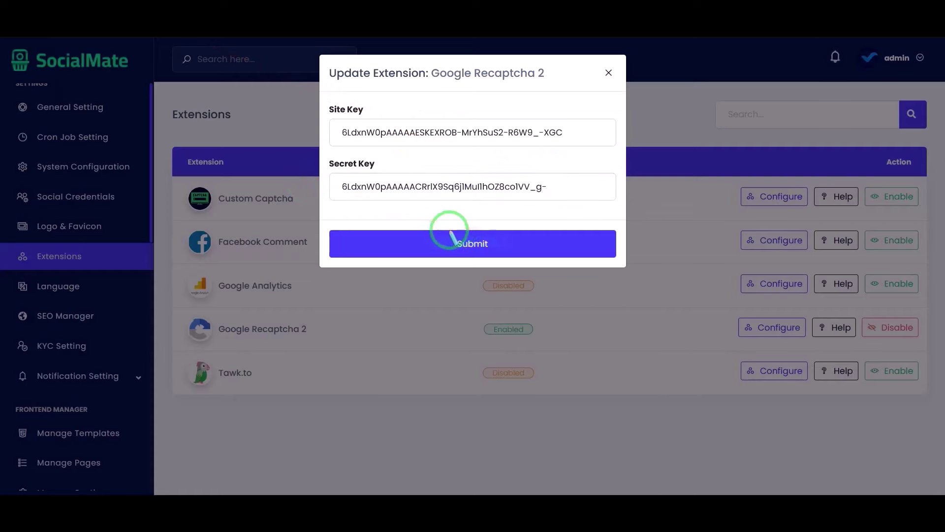
click(495, 251)
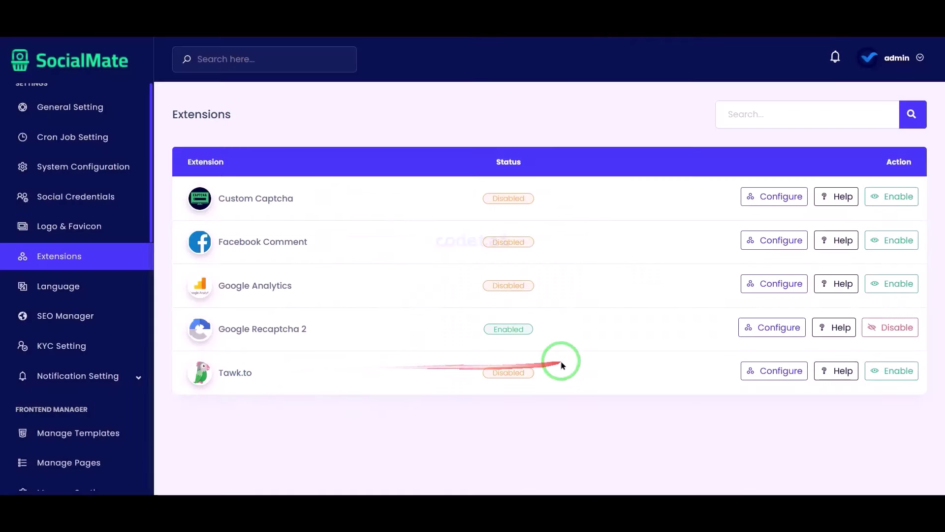
Open the Tawk.to extension settings, copy its name and go to tawk.to
click(790, 369)
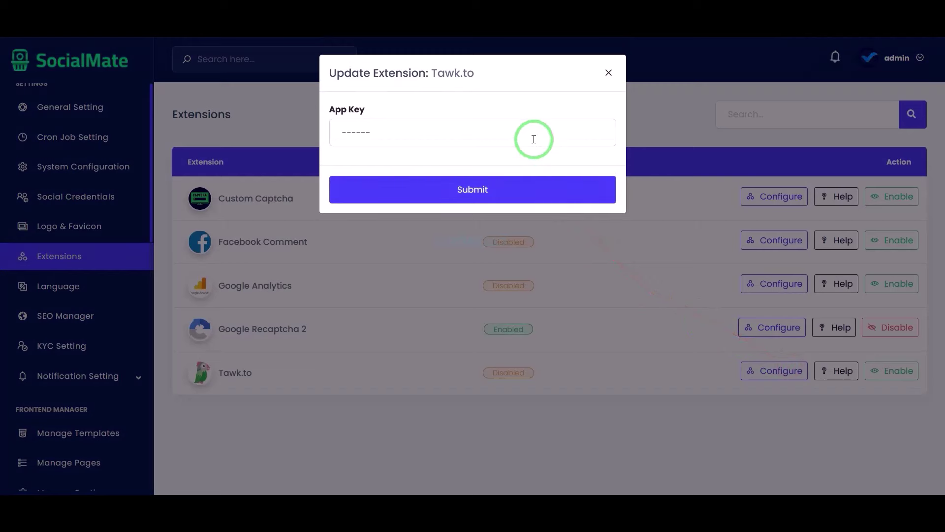
drag(478, 77, 433, 75)
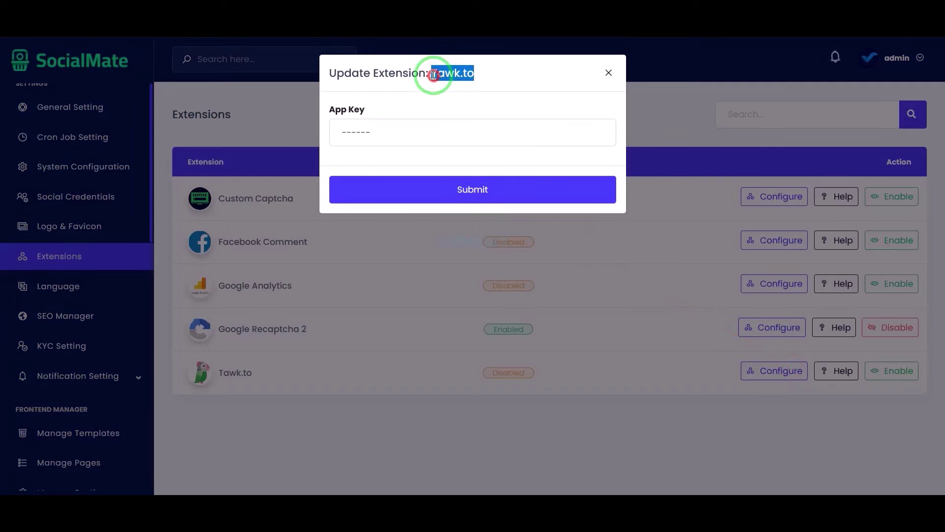
click(188, 30)
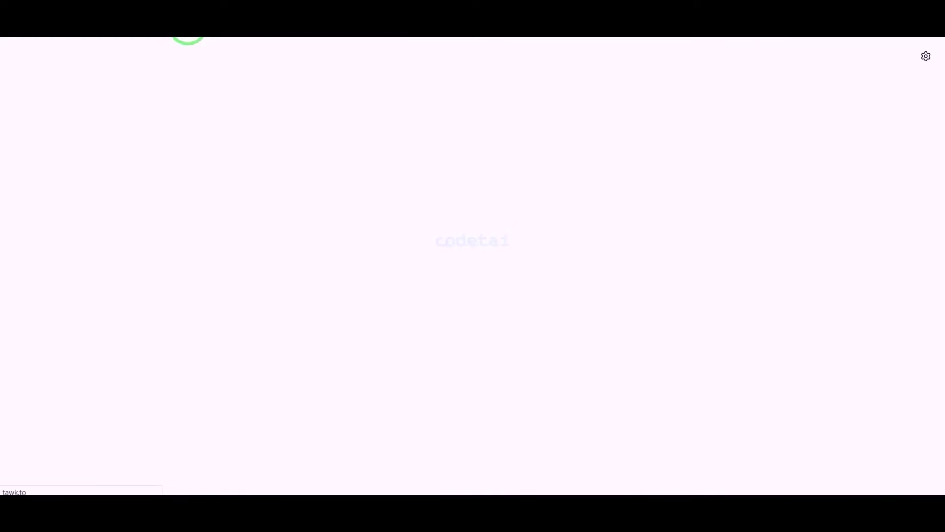
Sign up for a free tawk.to account with the user's name, e-mail and password
click(769, 142)
click(489, 191)
text(M)
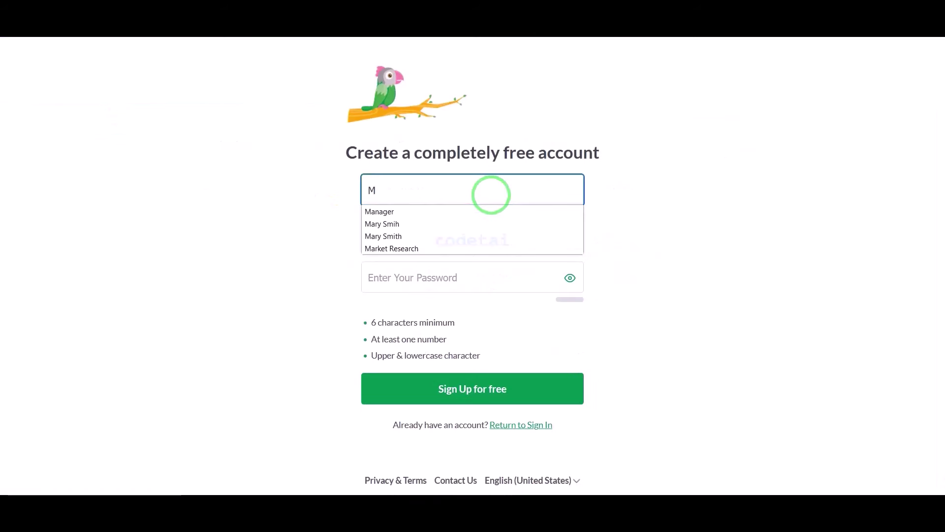
click(428, 223)
click(416, 289)
text(********)
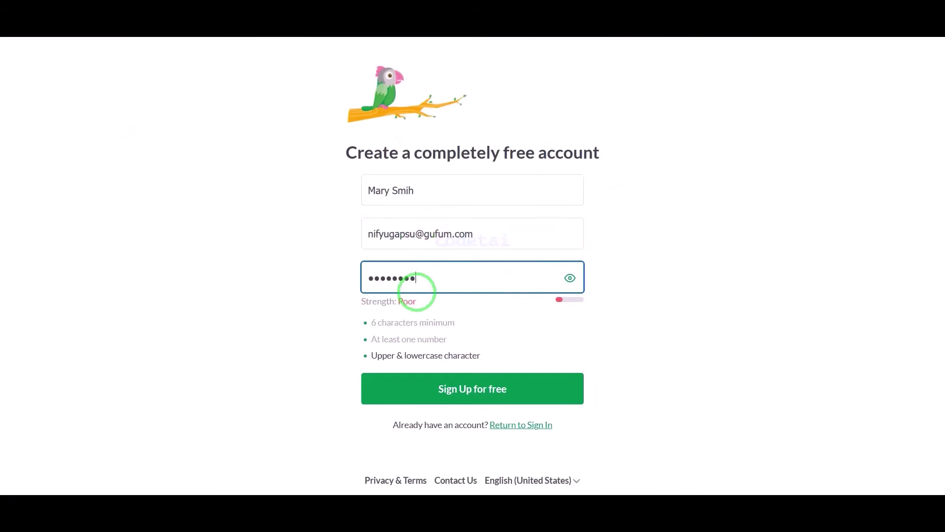
click(428, 391)
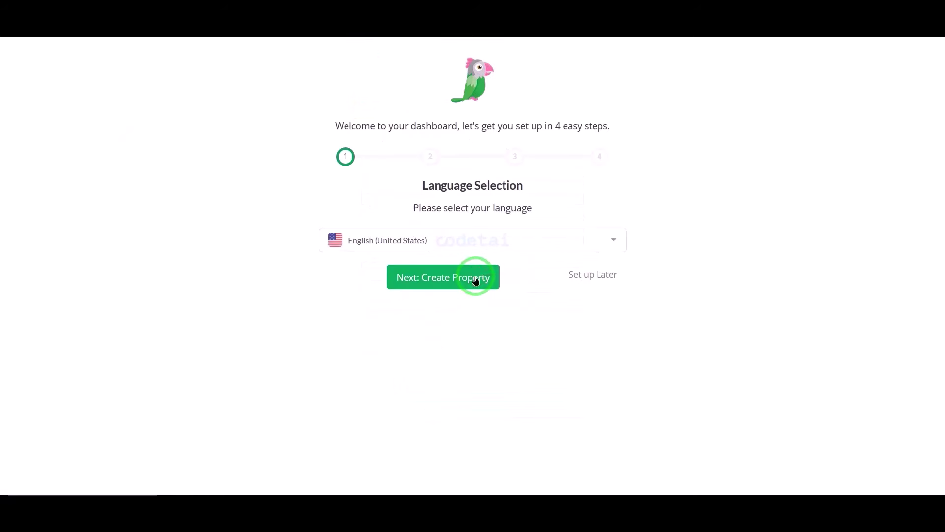
Create the Codetai. property, finish the setup wizard and decline the dashboard tour
click(473, 275)
click(438, 239)
text(Codetai)
click(526, 320)
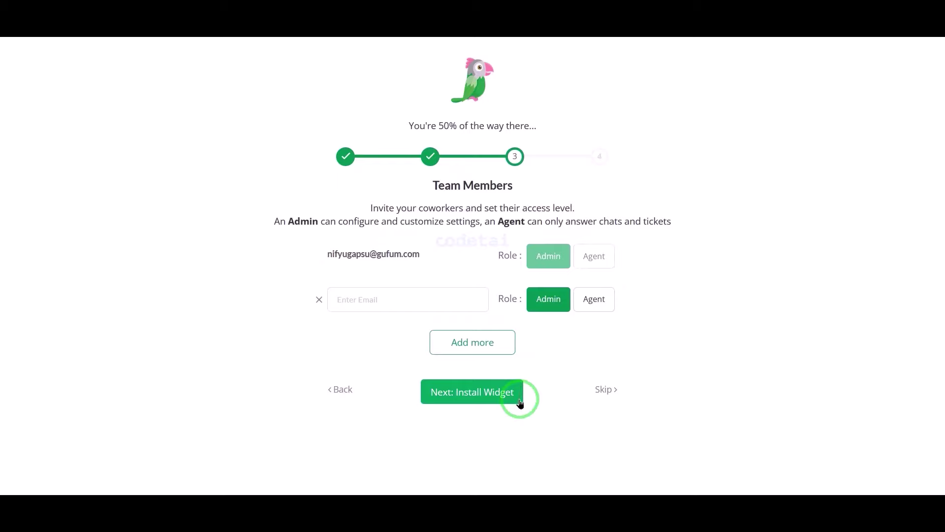
click(486, 402)
click(477, 450)
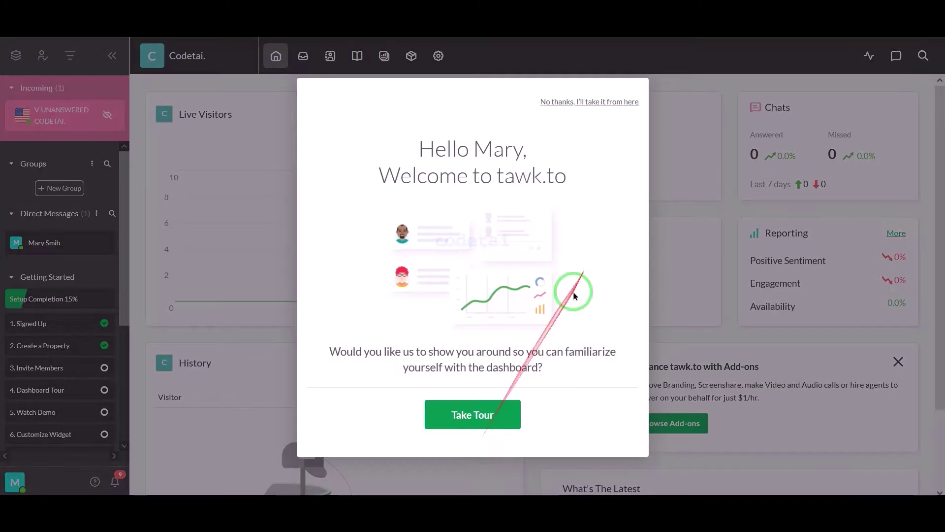
click(589, 101)
Copy the widget key from Administration > Channels > Chat Widget's Direct Chat Link
click(438, 55)
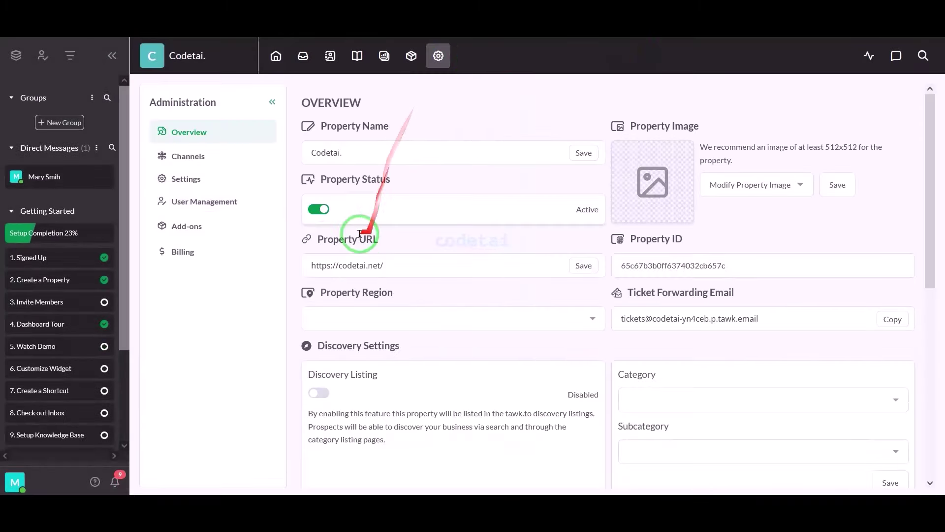
click(243, 188)
click(228, 158)
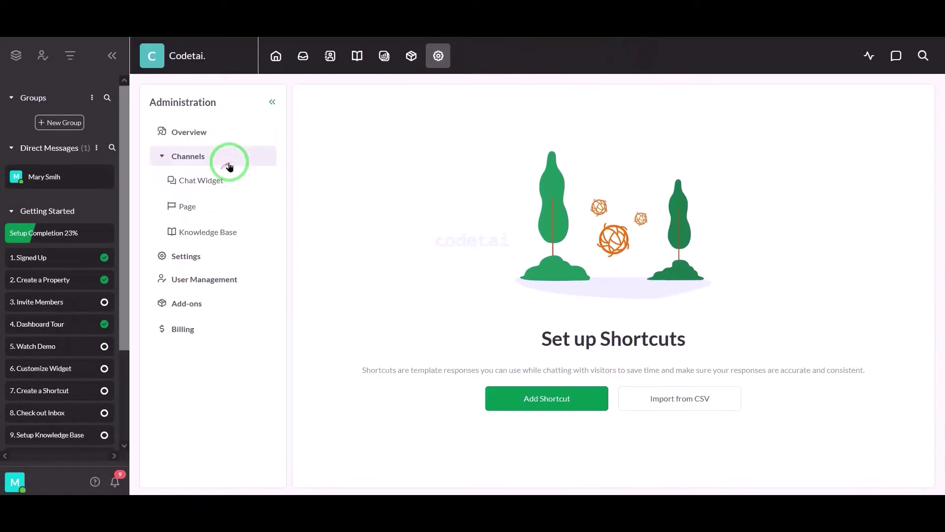
click(221, 181)
scroll(374, 231, down, 1)
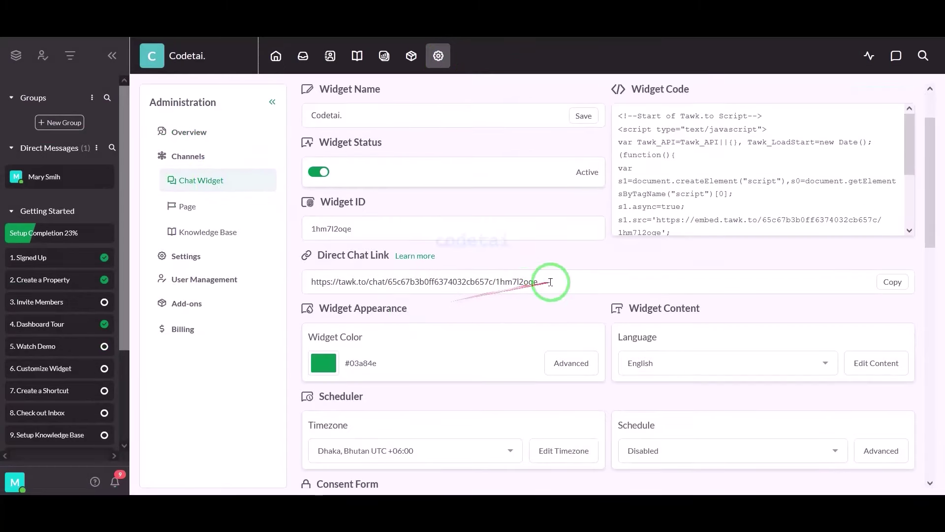
drag(541, 280, 387, 325)
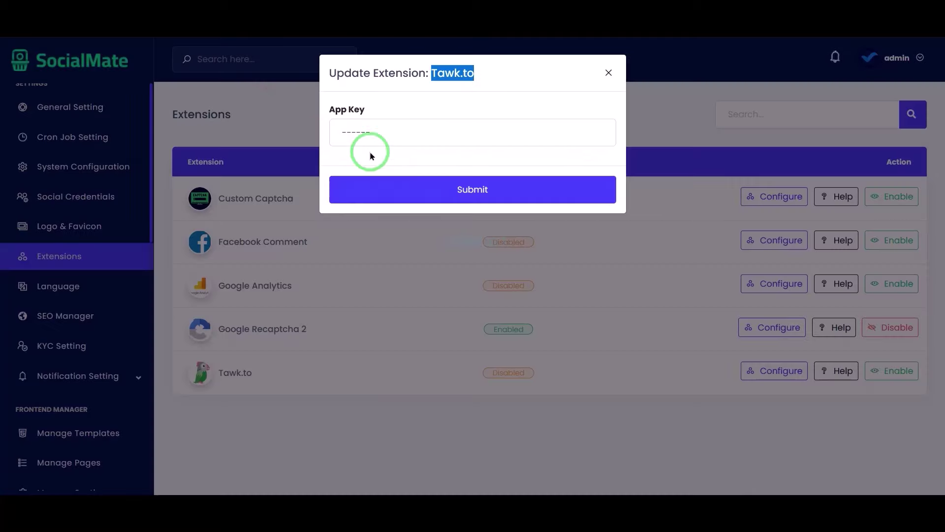
Paste the tawk.to widget key into the Tawk.to App Key field and submit
drag(370, 148, 268, 137)
click(354, 181)
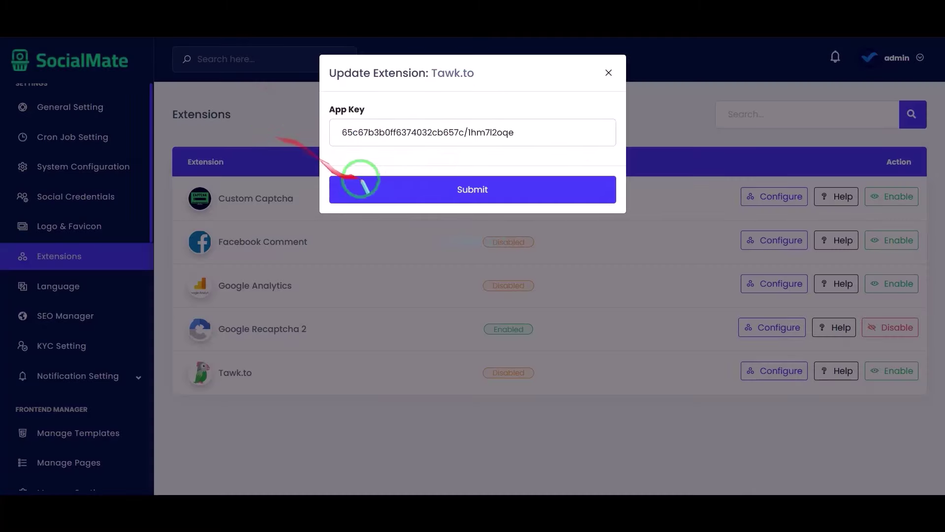
click(480, 190)
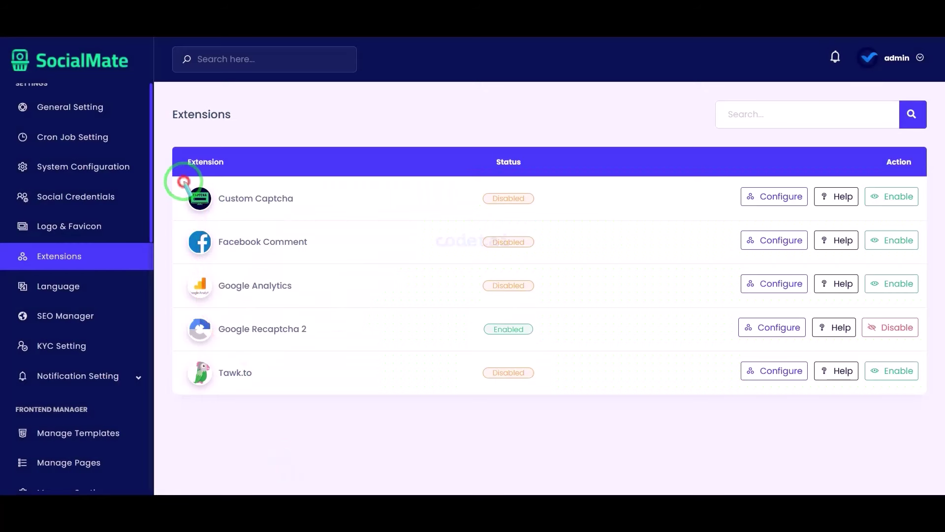
drag(183, 181, 923, 306)
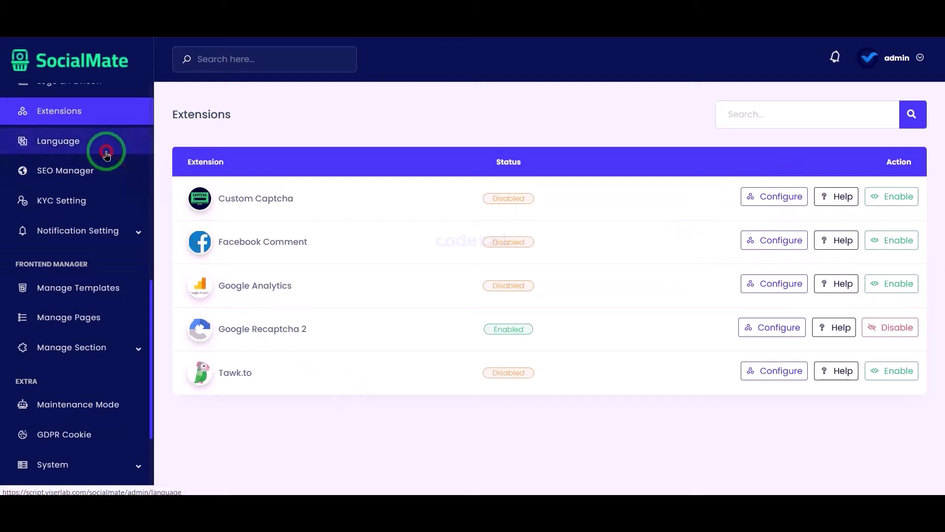
Fill the Add New language form, toggle Default Language and submit
click(106, 155)
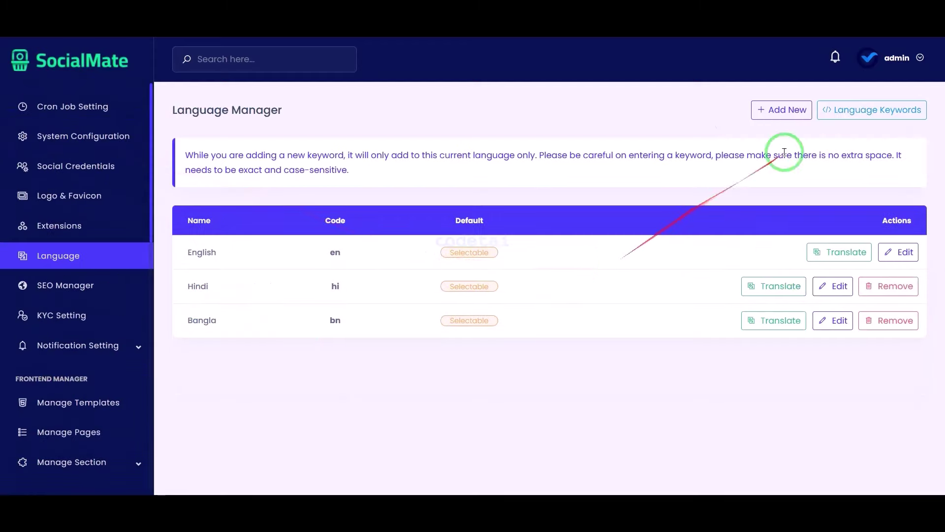
click(790, 113)
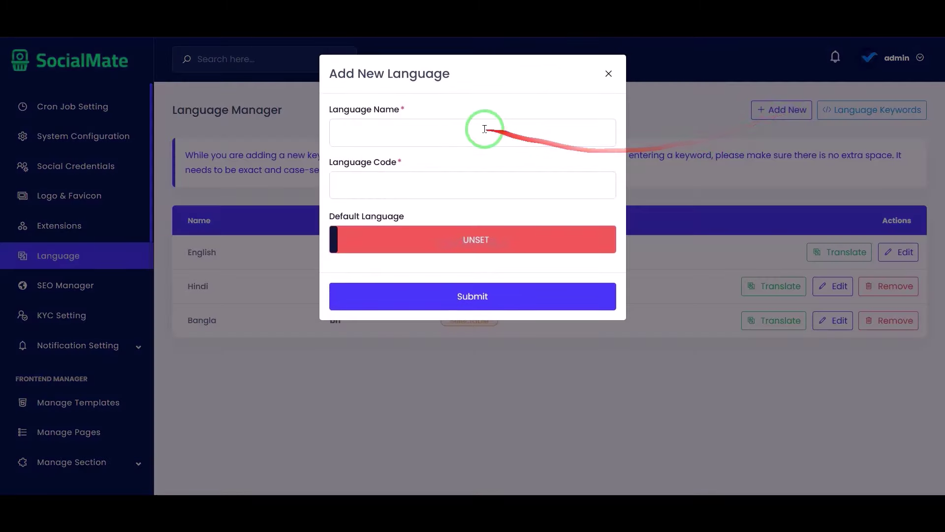
click(423, 179)
click(400, 238)
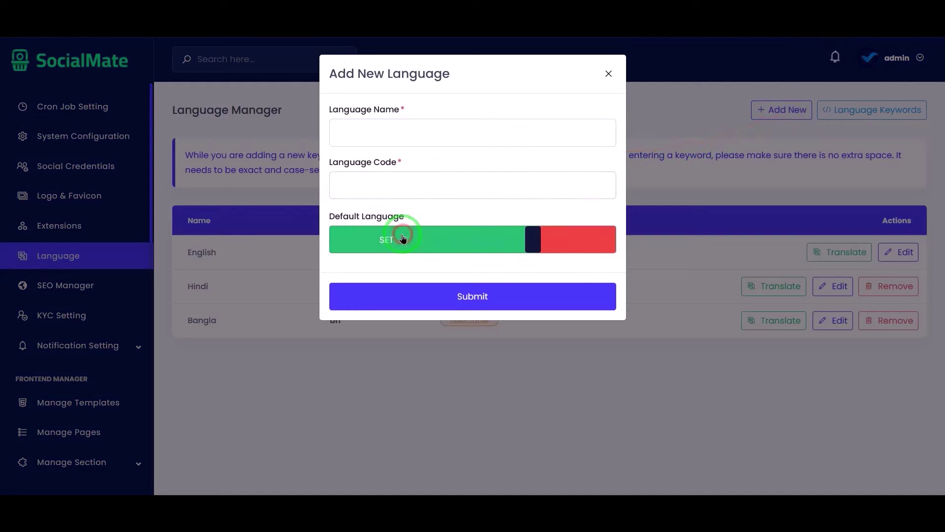
click(457, 301)
Review page 2 of the Hindi translations, then open the SEO Configuration page
click(786, 286)
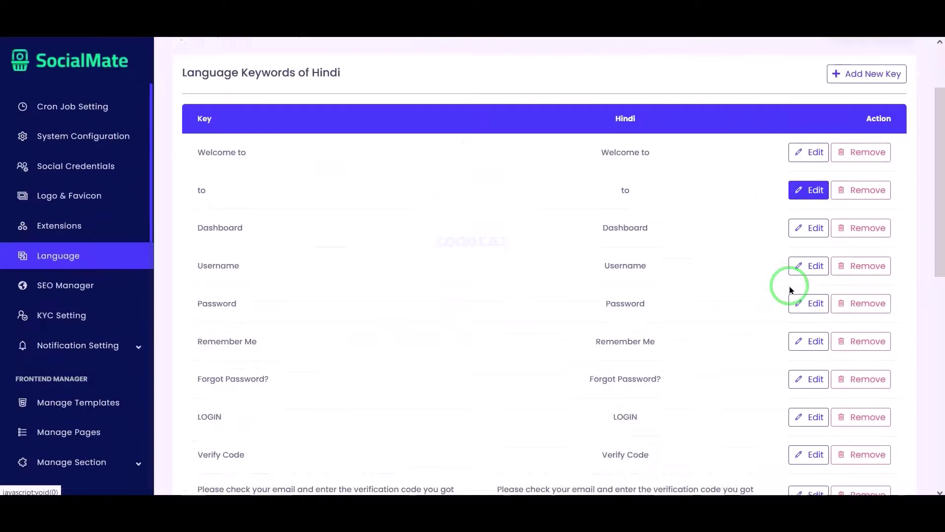
scroll(788, 283, down, 10)
click(523, 448)
scroll(524, 445, down, 4)
click(805, 284)
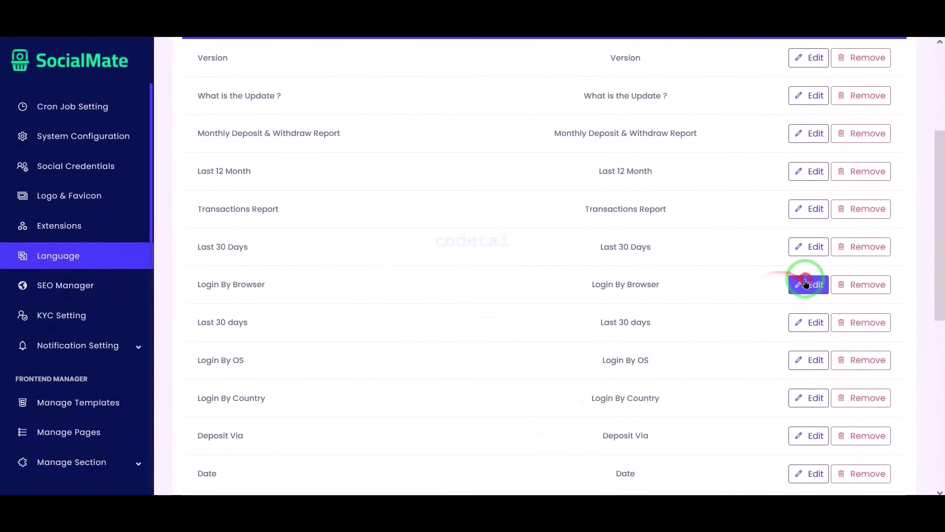
click(701, 74)
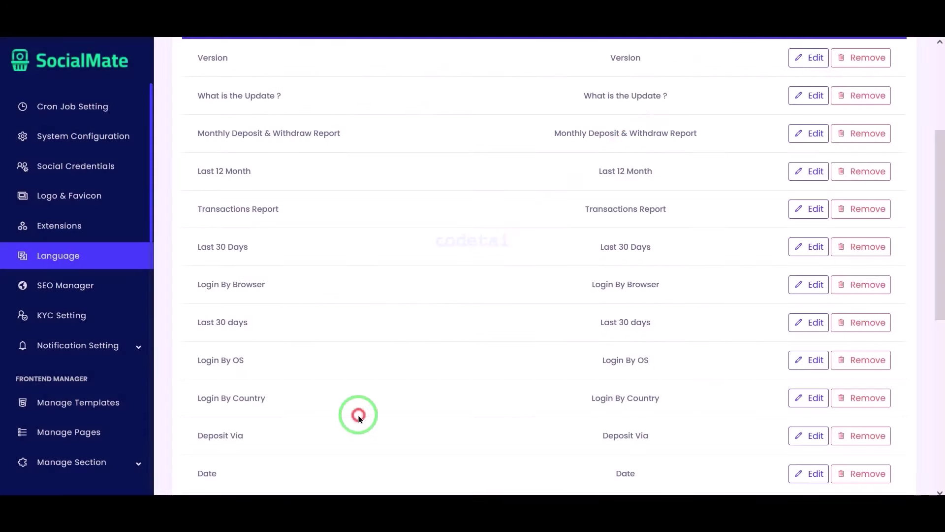
click(105, 283)
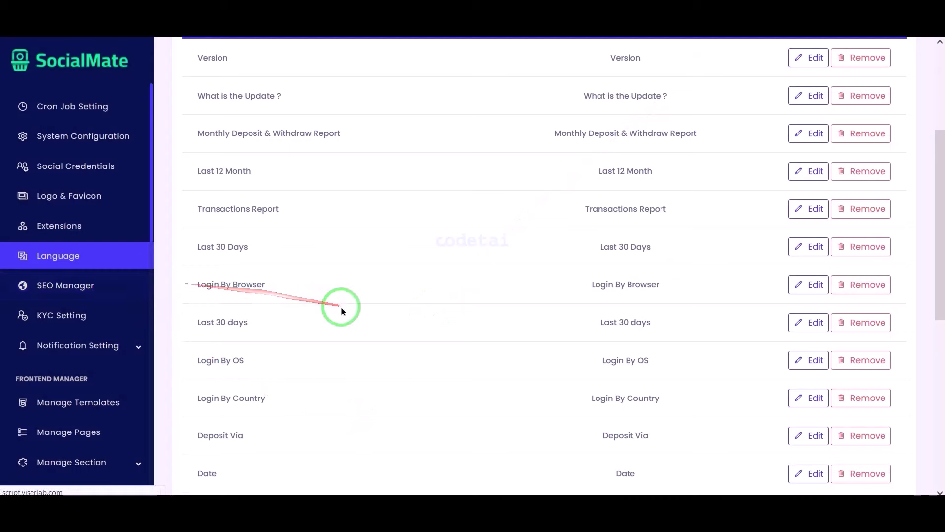
scroll(633, 332, down, 1)
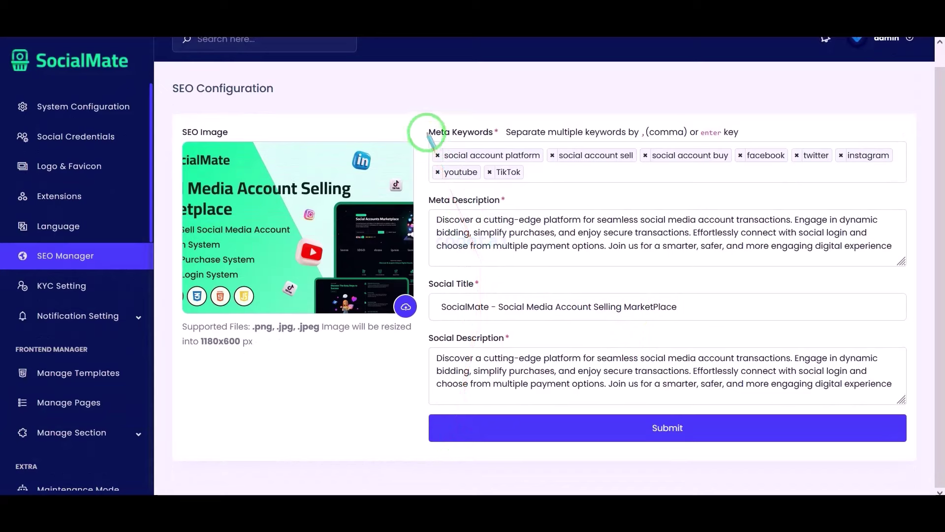
mouse_move(425, 123)
mouse_down()
mouse_move(723, 253)
mouse_move(902, 379)
mouse_move(914, 408)
mouse_move(748, 169)
mouse_move(699, 256)
mouse_move(710, 280)
mouse_move(715, 219)
mouse_up()
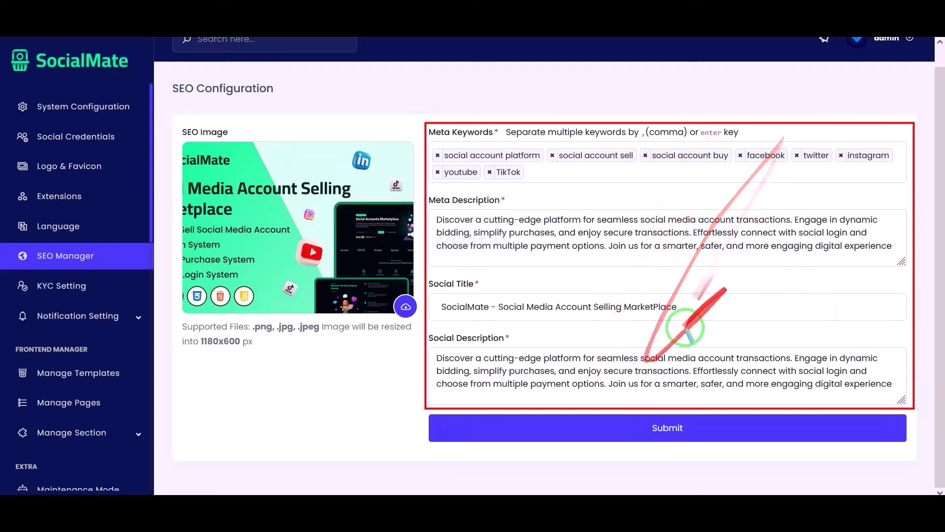
scroll(318, 458, up, 1)
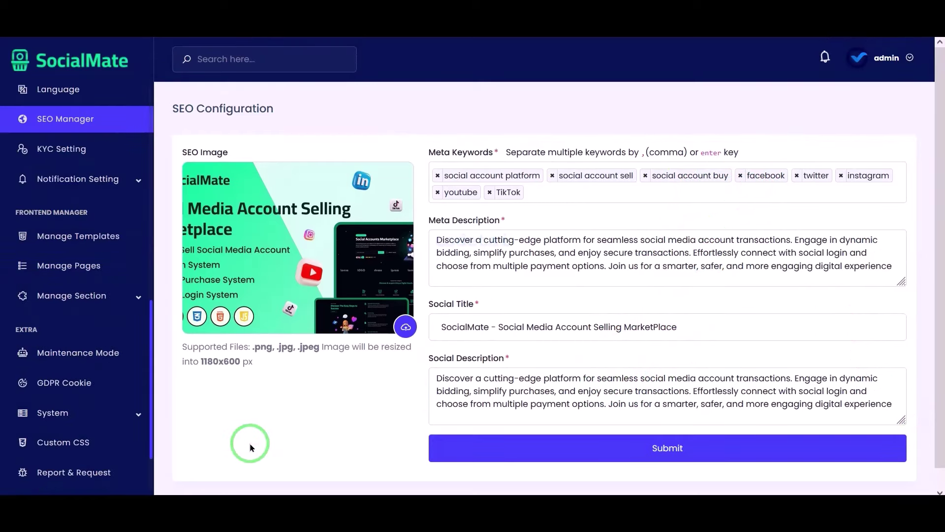
In KYC Setting, try adding a new required File-type field to the user KYC form
click(106, 154)
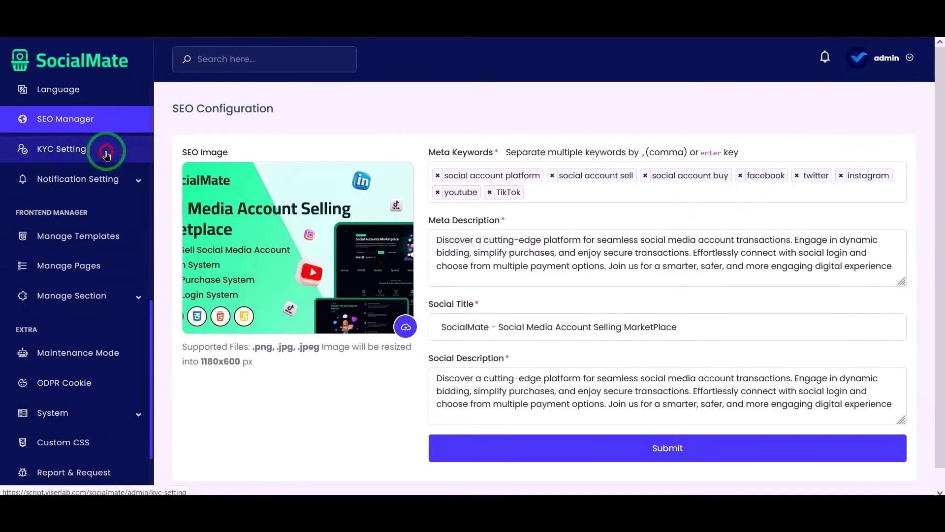
scroll(606, 376, down, 1)
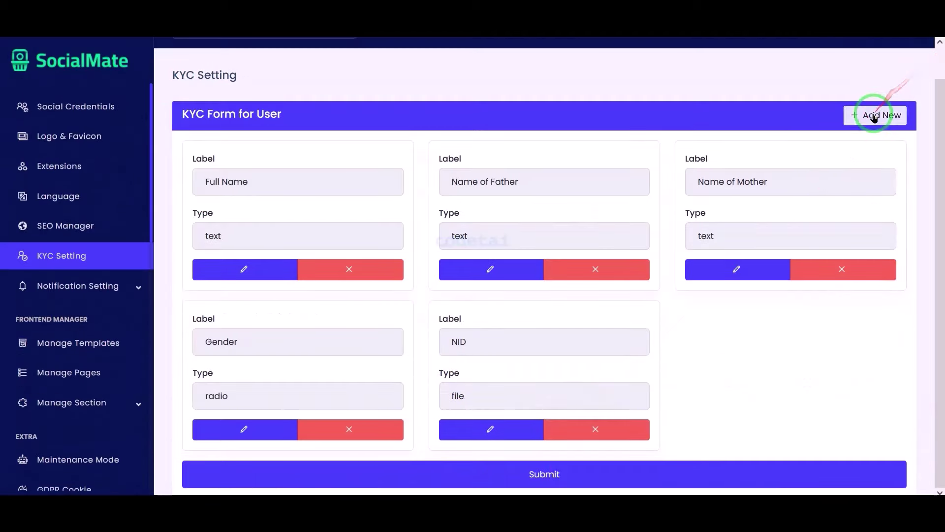
click(874, 115)
click(467, 133)
click(416, 264)
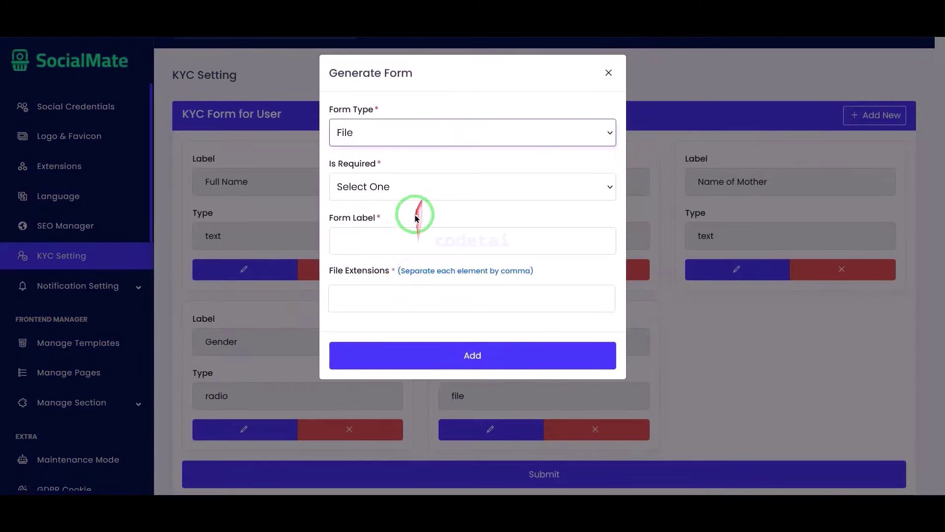
click(406, 196)
click(389, 231)
click(399, 294)
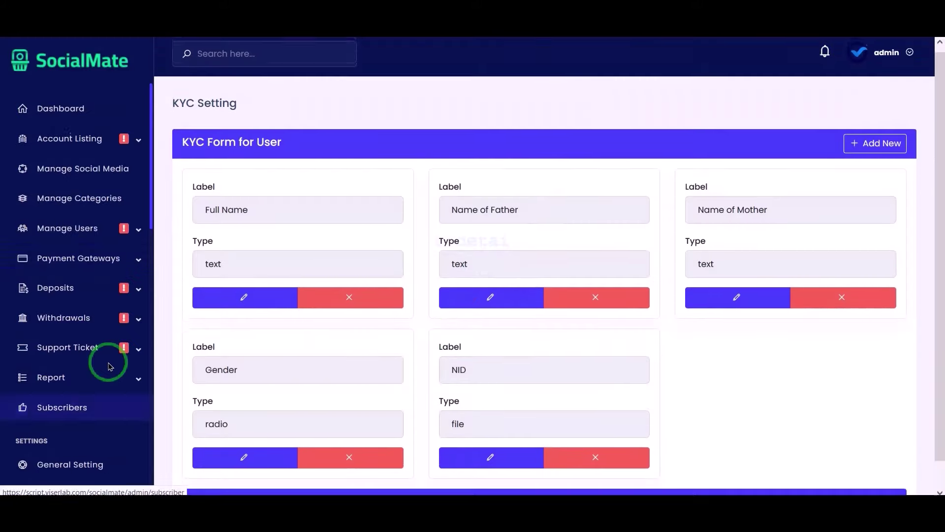
scroll(109, 366, down, 10)
click(346, 262)
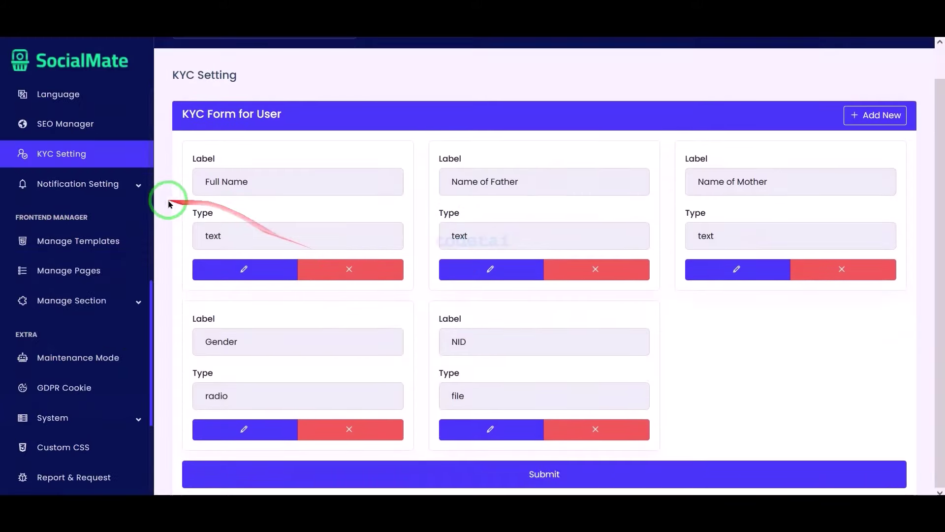
Review the Global Template short codes and SMS fields, then go to Email Setting
click(127, 184)
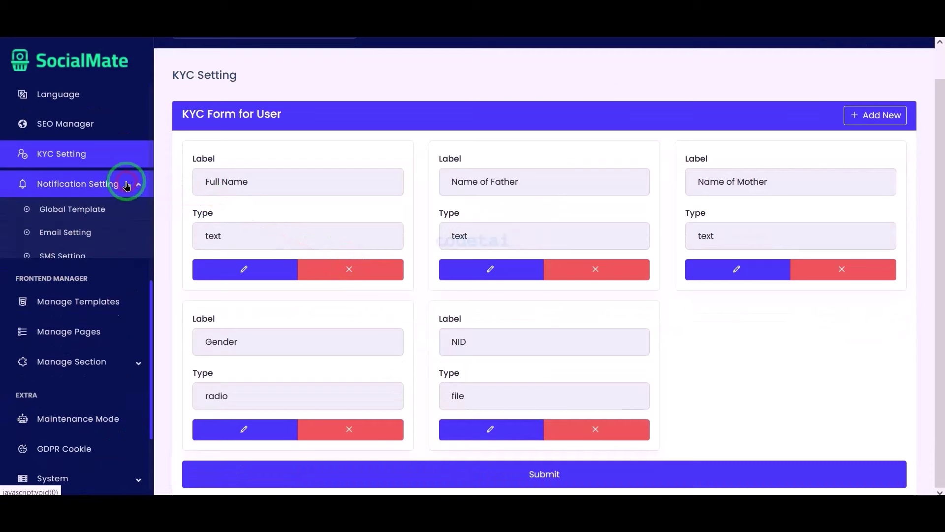
click(324, 392)
click(121, 211)
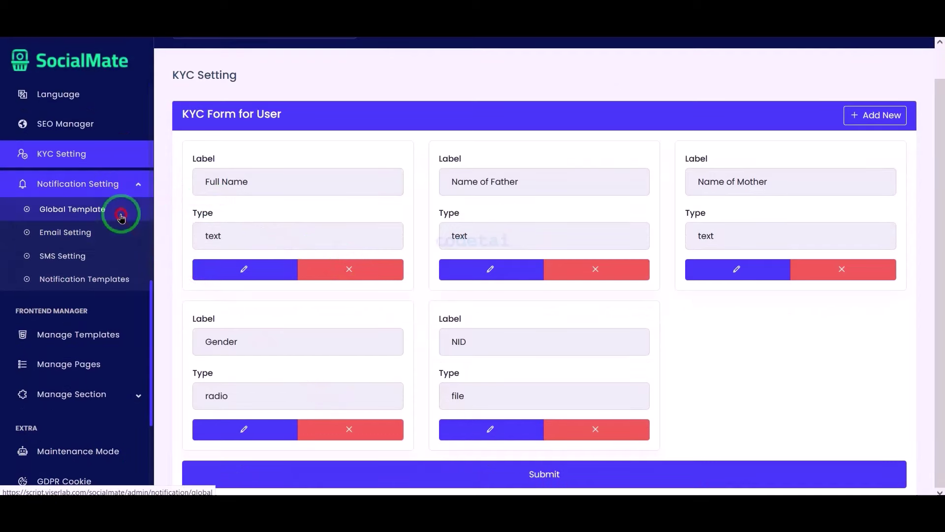
scroll(447, 268, down, 8)
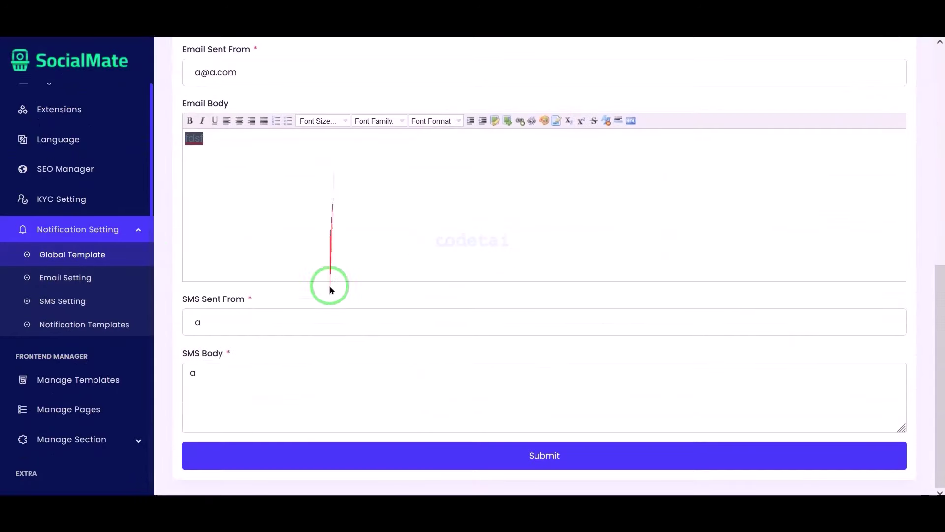
click(302, 373)
scroll(425, 300, up, 7)
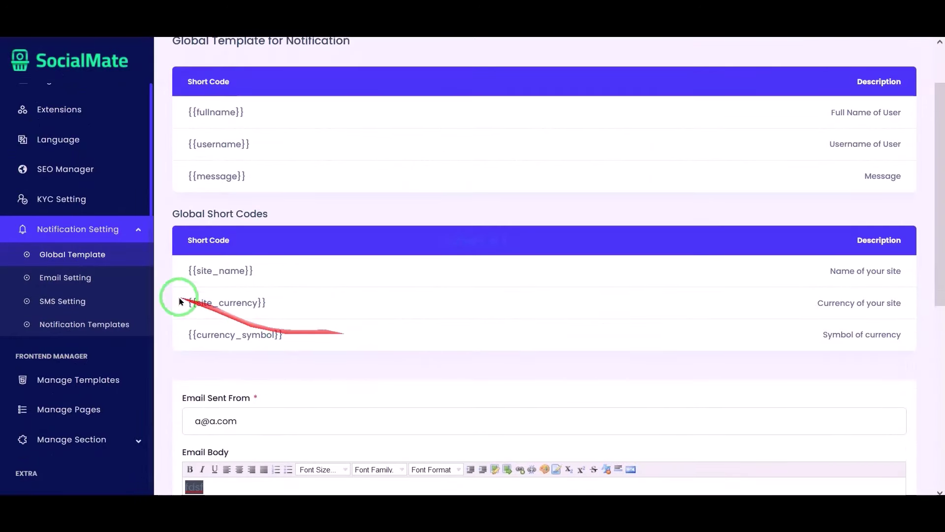
click(129, 278)
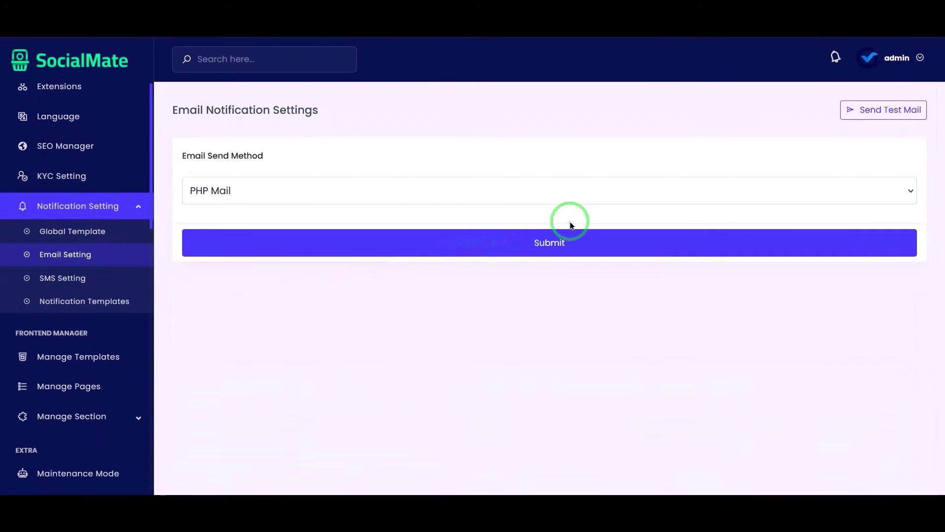
Change the Email Send Method from PHP Mail to SMTP to reveal the SMTP Configuration form
click(367, 204)
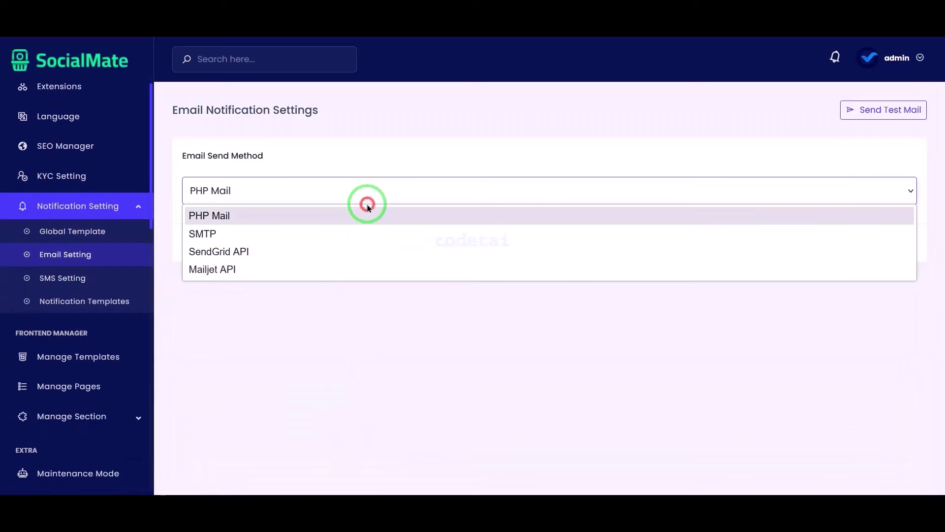
click(348, 233)
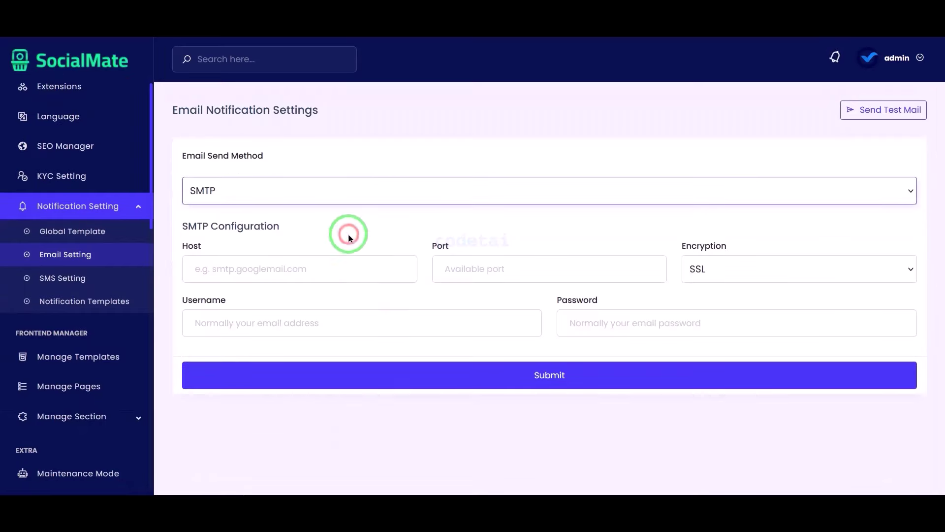
click(389, 413)
mouse_move(174, 213)
mouse_down()
mouse_move(553, 239)
mouse_move(871, 314)
mouse_move(920, 335)
mouse_move(922, 348)
mouse_up()
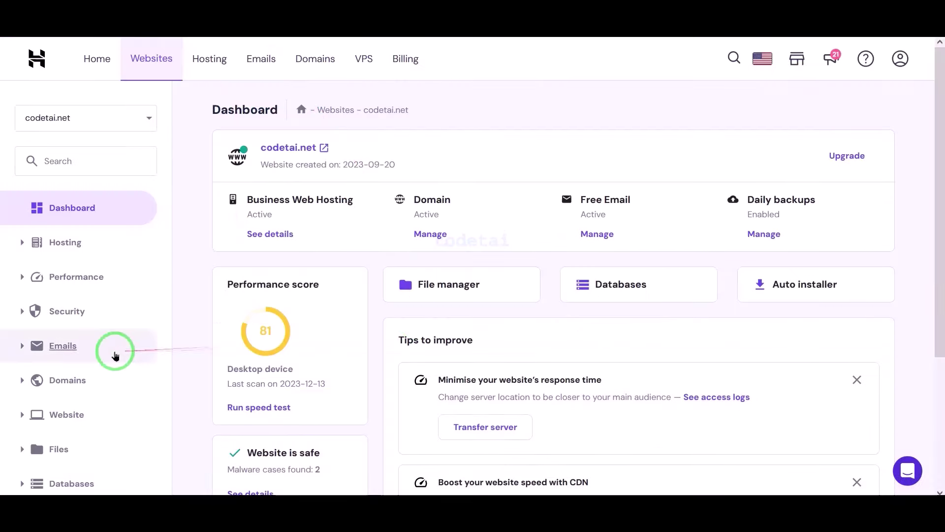
Create an admin mailbox on codetai.net with an auto-generated password and a recovery e-mail
click(116, 348)
click(117, 373)
click(743, 249)
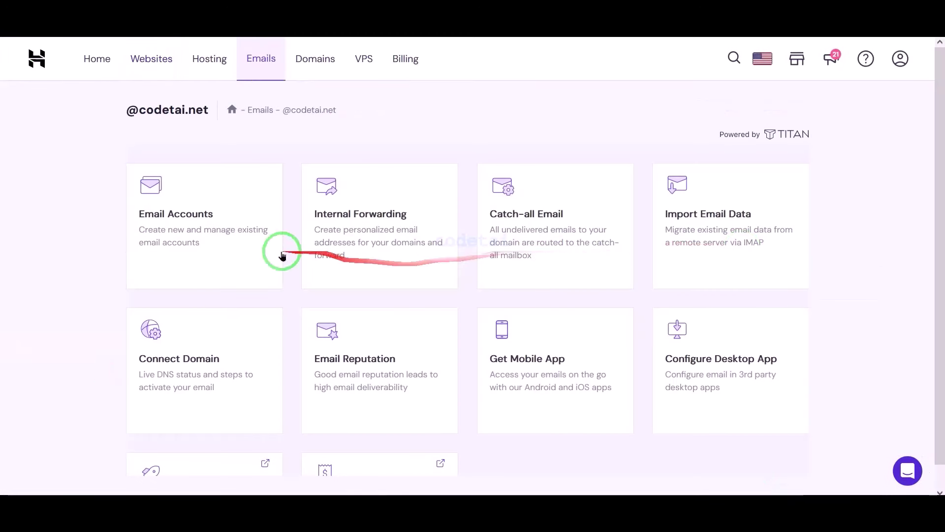
click(209, 238)
click(462, 412)
scroll(447, 369, down, 1)
click(232, 215)
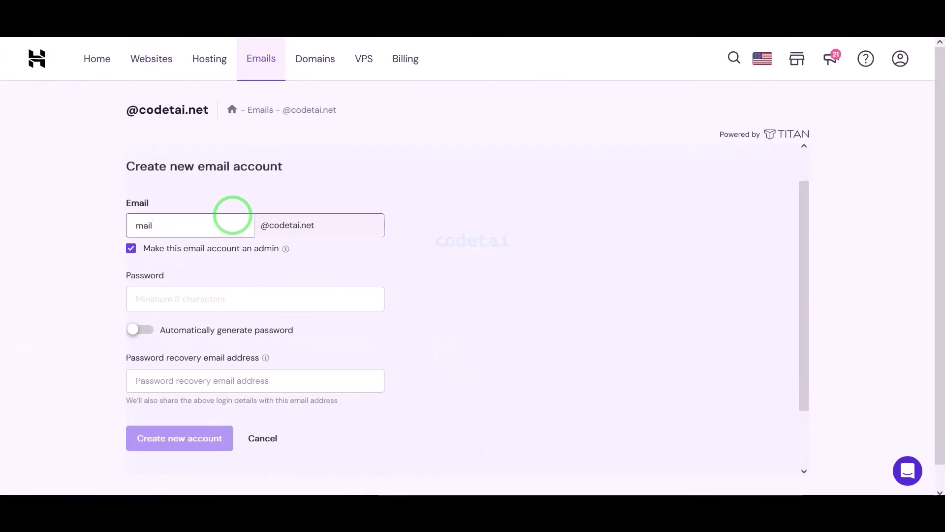
click(139, 331)
click(178, 381)
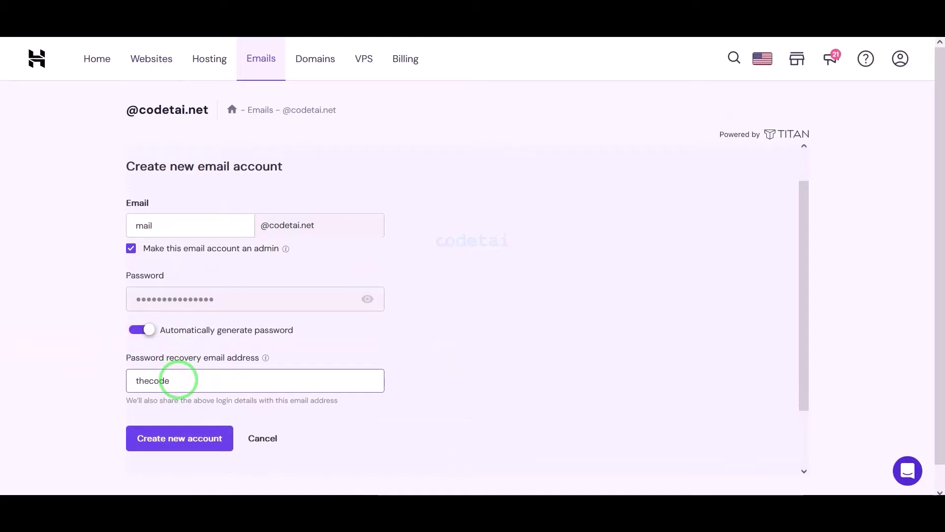
click(187, 439)
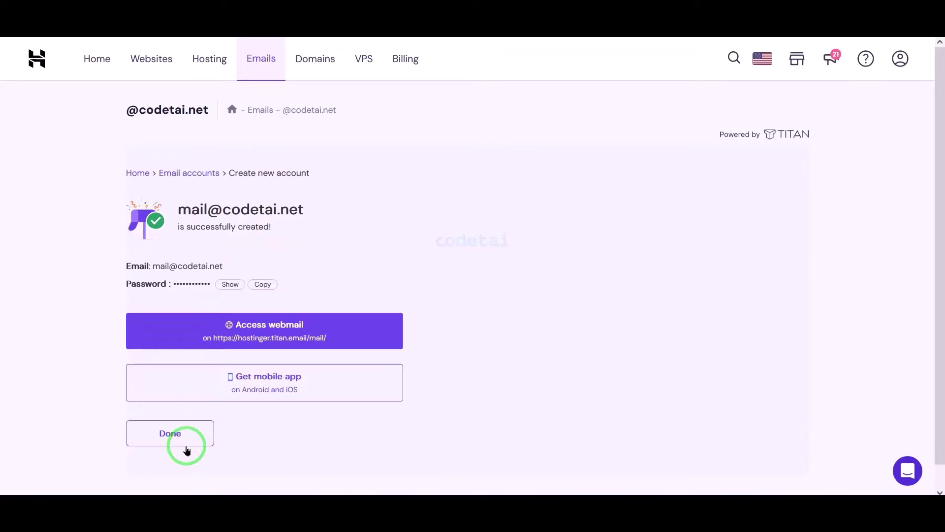
Paste the generated password into SocialMate's SMTP Password field and copy the mailbox address
click(259, 281)
click(576, 318)
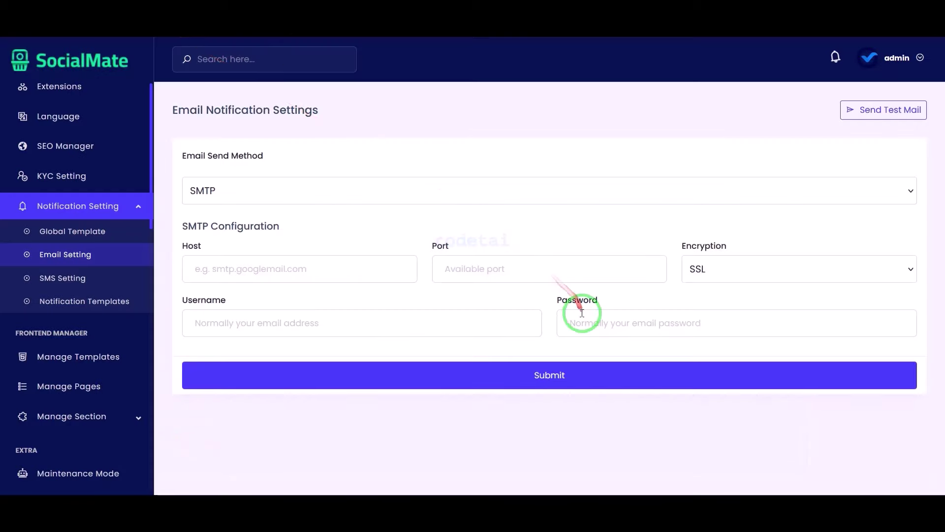
key(ctrl+v)
drag(225, 265, 185, 265)
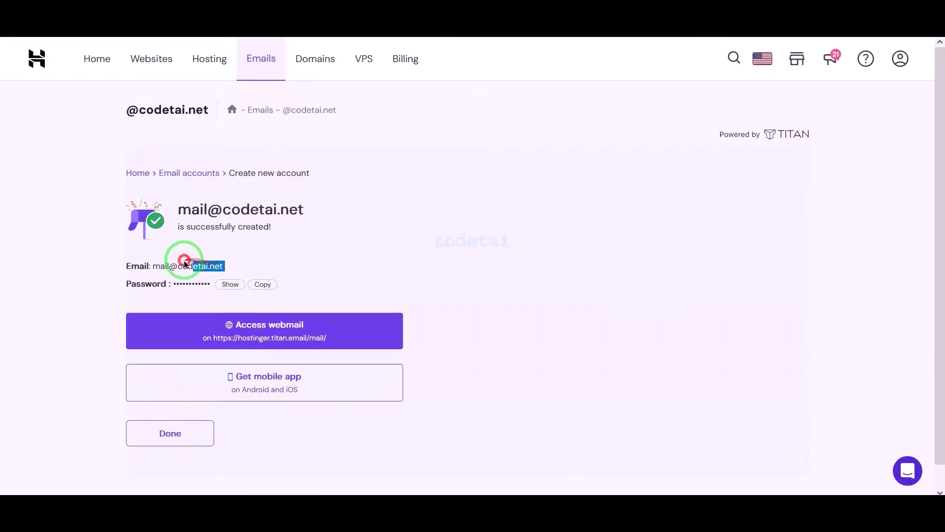
key(ctrl+c)
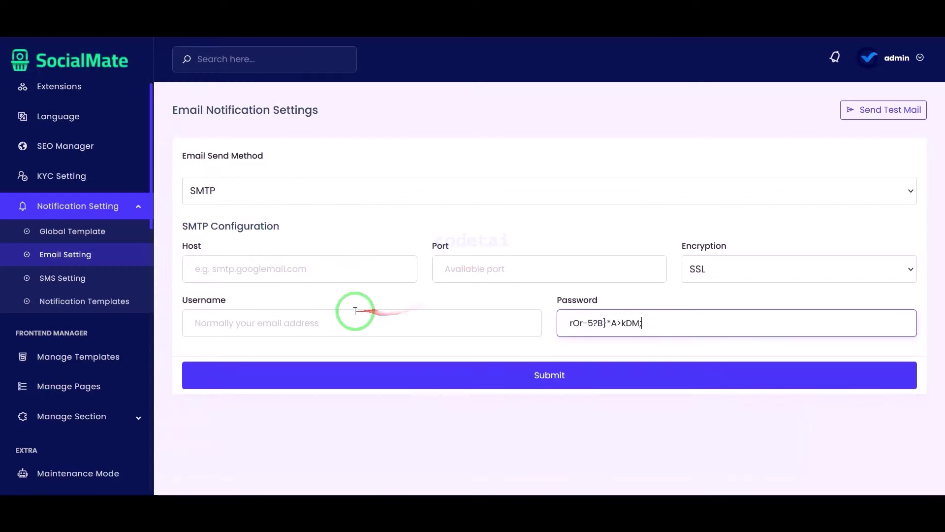
Fill the SMTP username with the mailbox address and the host with smtp.titan.email
click(348, 317)
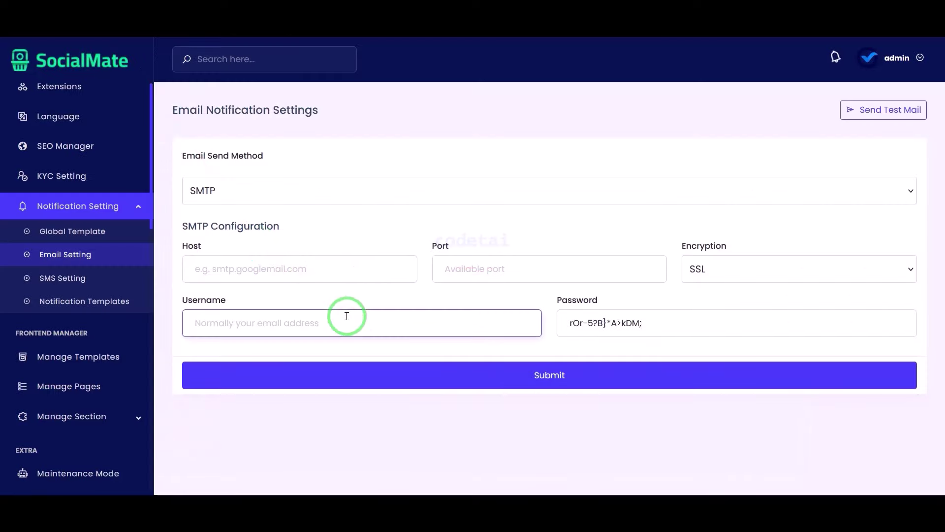
key(ctrl+v)
click(180, 405)
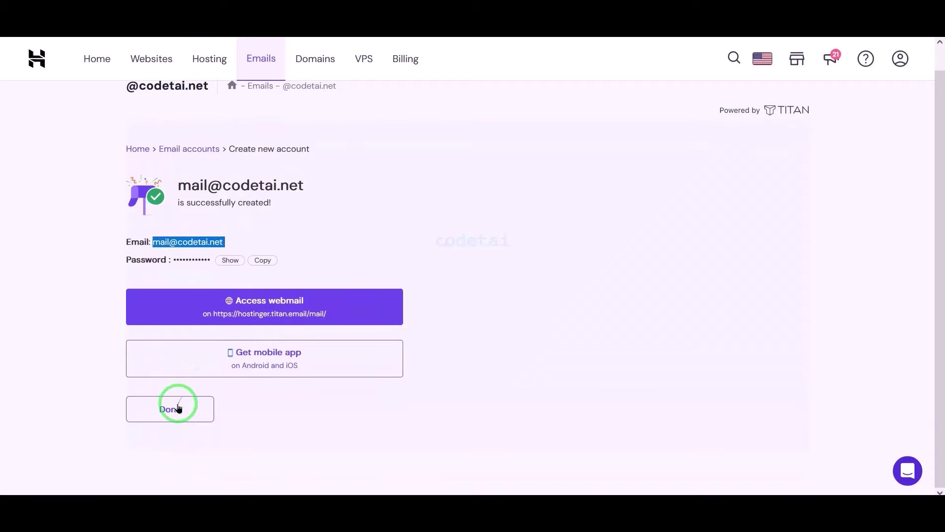
click(420, 272)
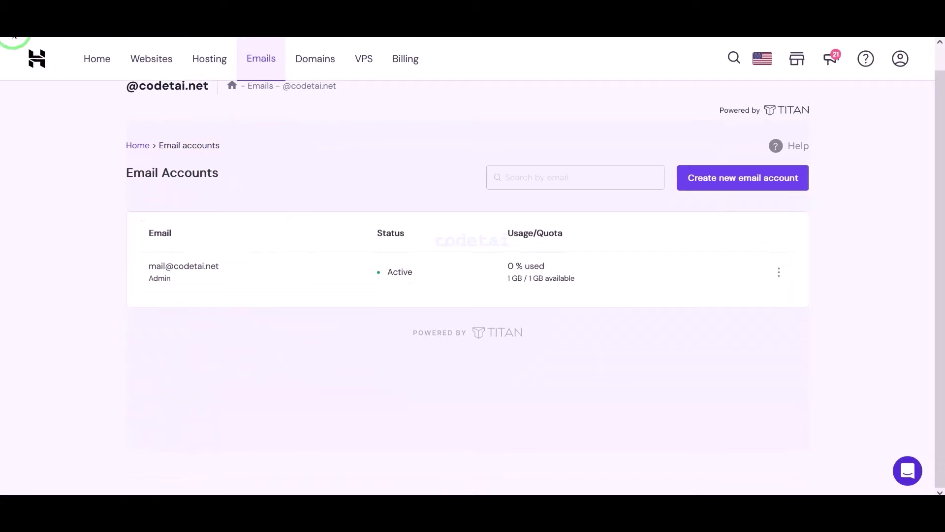
scroll(696, 257, down, 5)
click(696, 257)
drag(270, 190, 352, 194)
key(ctrl+c)
click(232, 261)
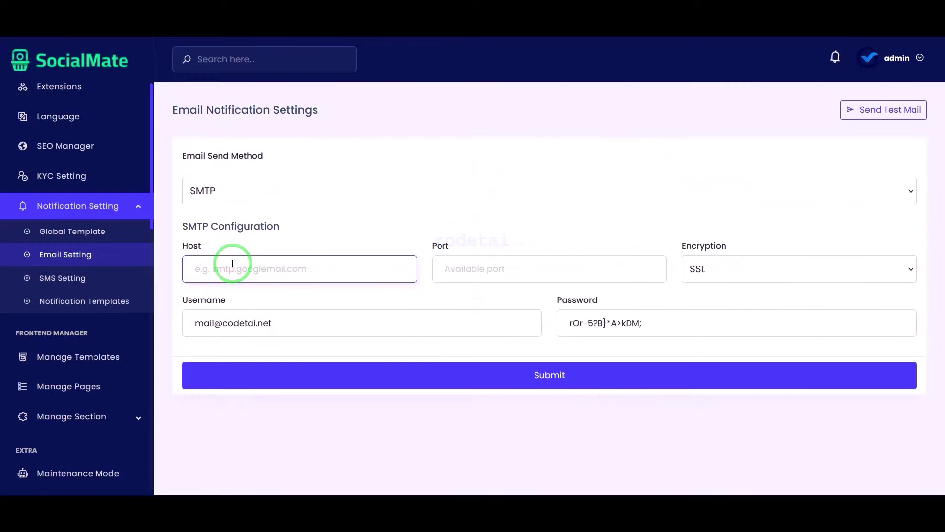
key(ctrl+v)
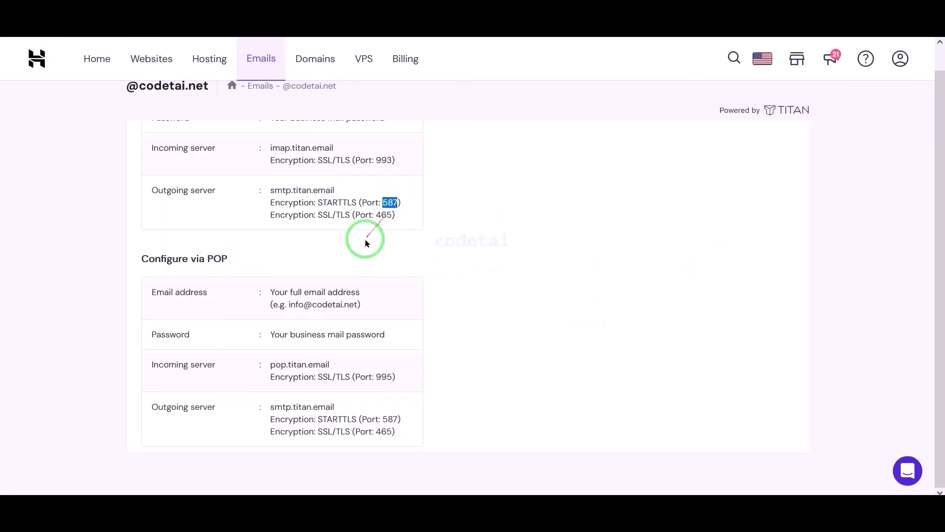
Set the SMTP port to 587 and the encryption to TLS
key(ctrl+c)
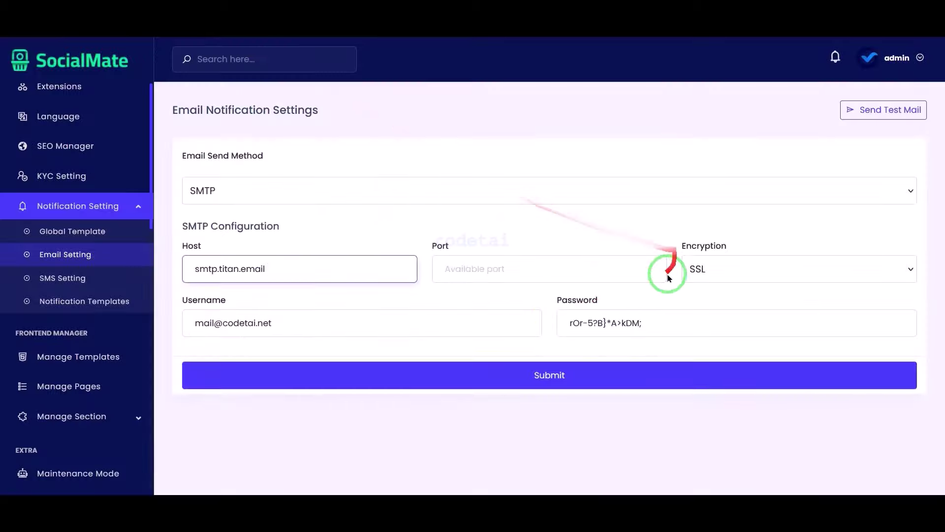
click(519, 268)
key(ctrl+v)
click(709, 268)
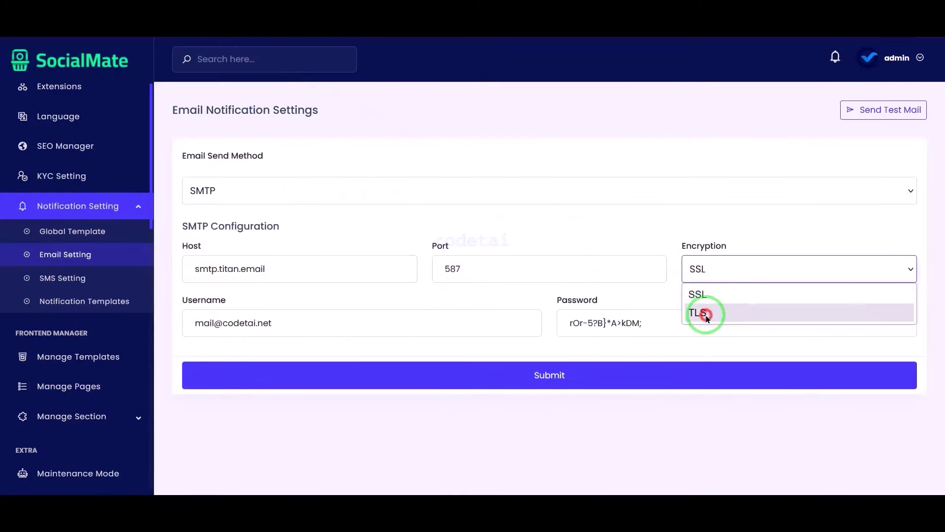
click(707, 312)
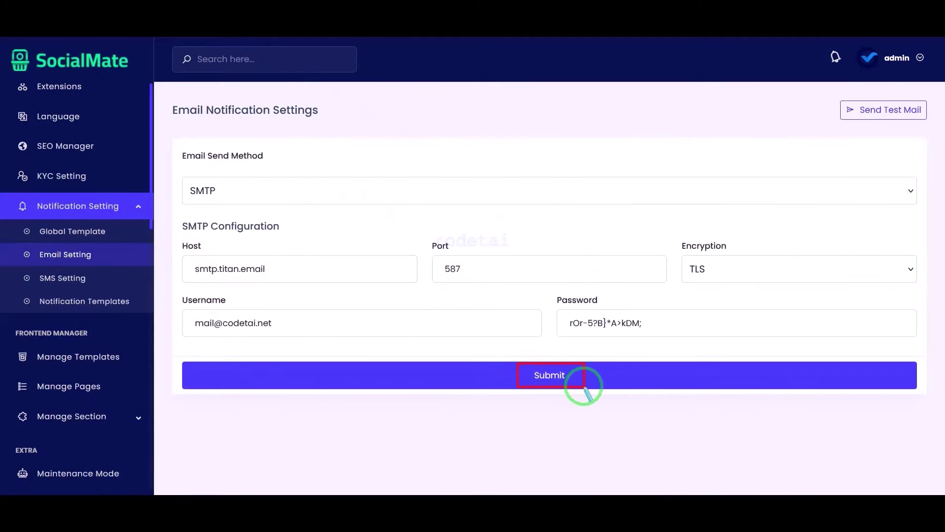
In SMS Setting, try Twilio and Custom API as send methods, then keep Nexmo
click(104, 286)
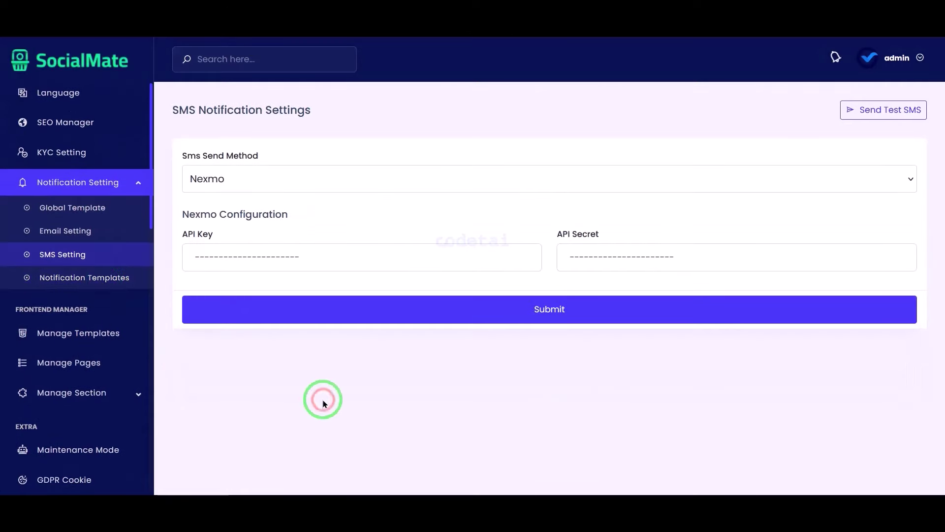
click(355, 169)
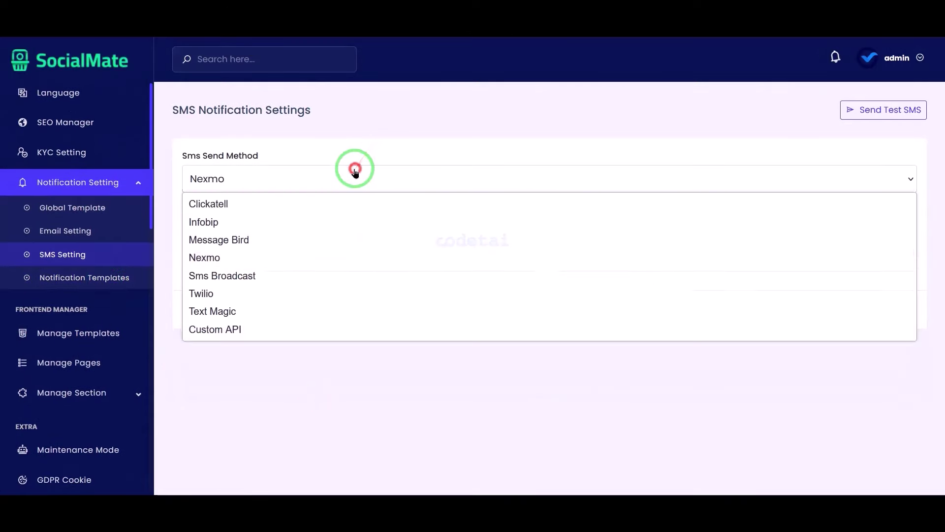
click(313, 301)
click(324, 185)
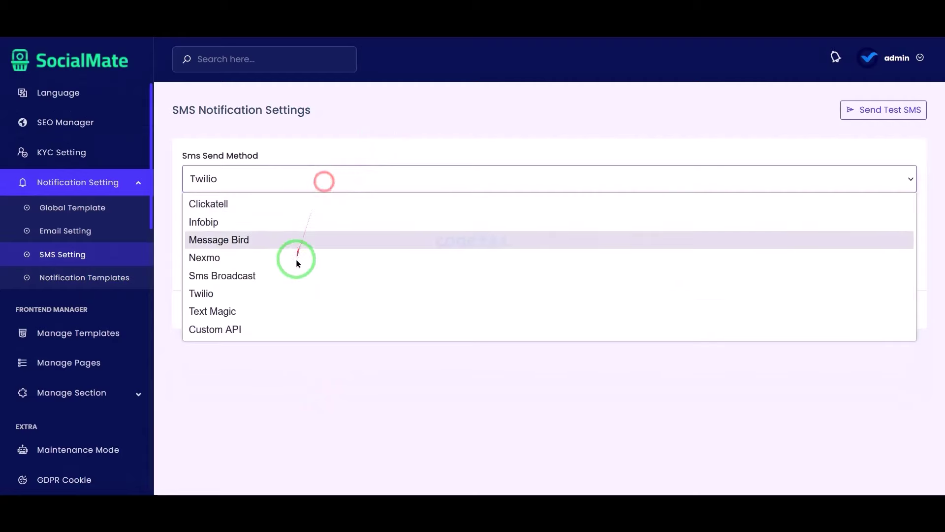
click(276, 326)
scroll(347, 235, down, 2)
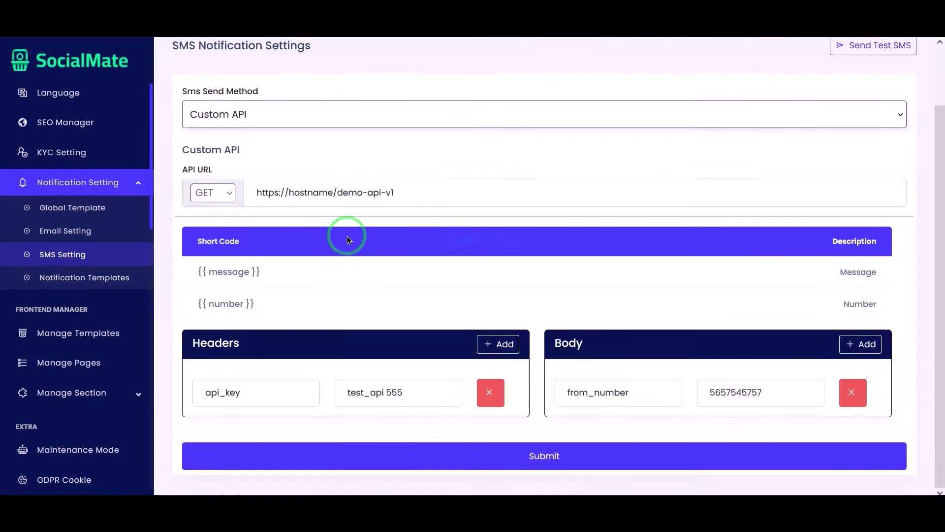
scroll(344, 234, up, 2)
click(335, 184)
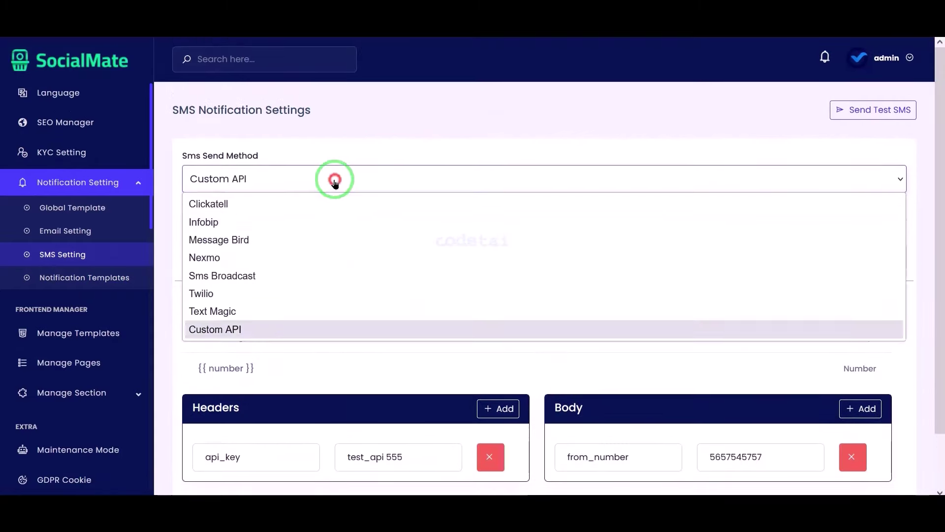
click(273, 258)
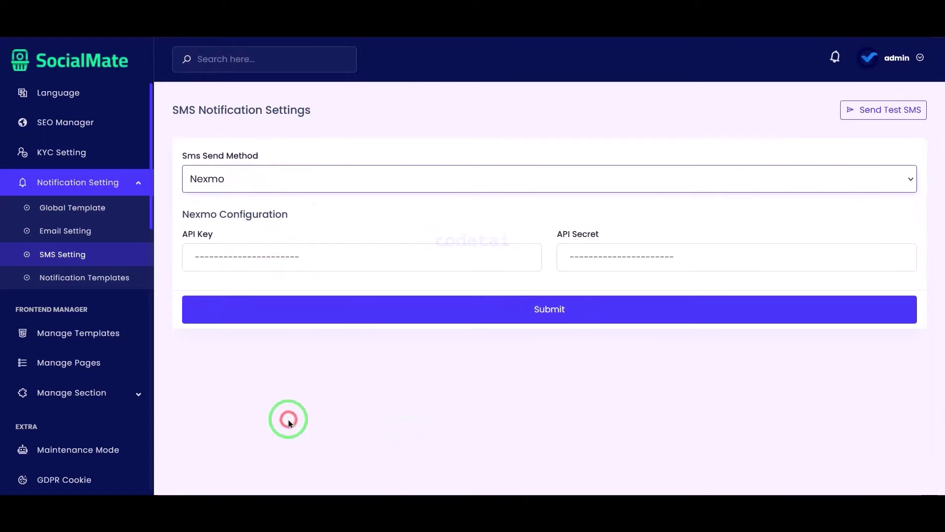
Browse the notification templates, previewing the Verification - Email template
click(120, 277)
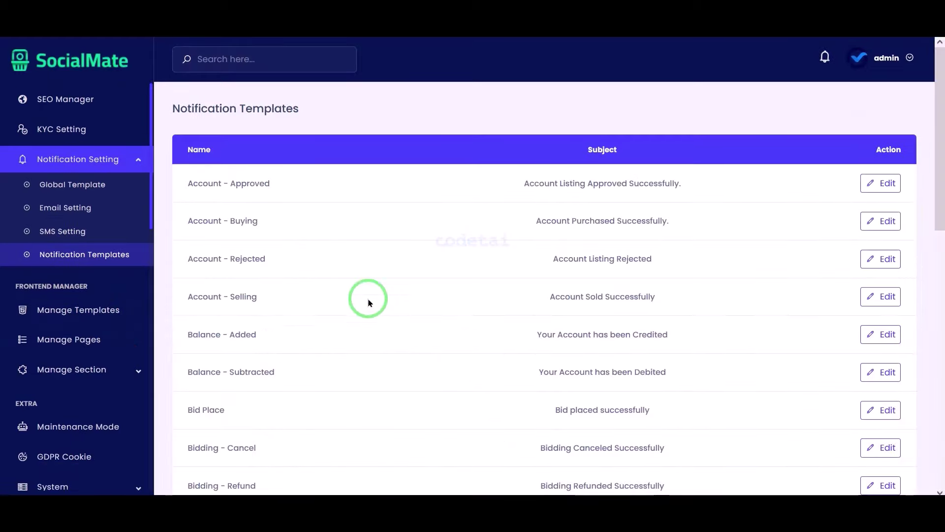
scroll(370, 302, down, 10)
click(880, 306)
scroll(633, 362, down, 5)
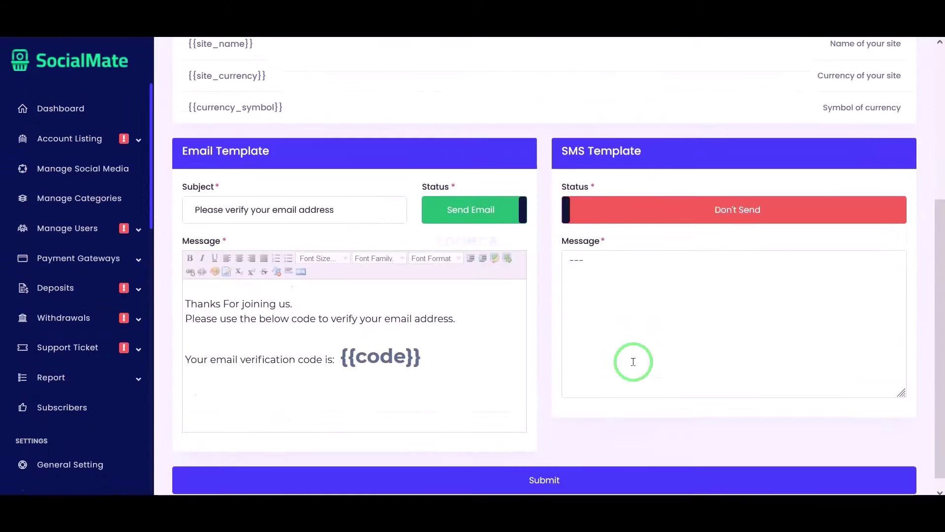
scroll(633, 361, up, 5)
key(alt+Left)
scroll(390, 259, up, 10)
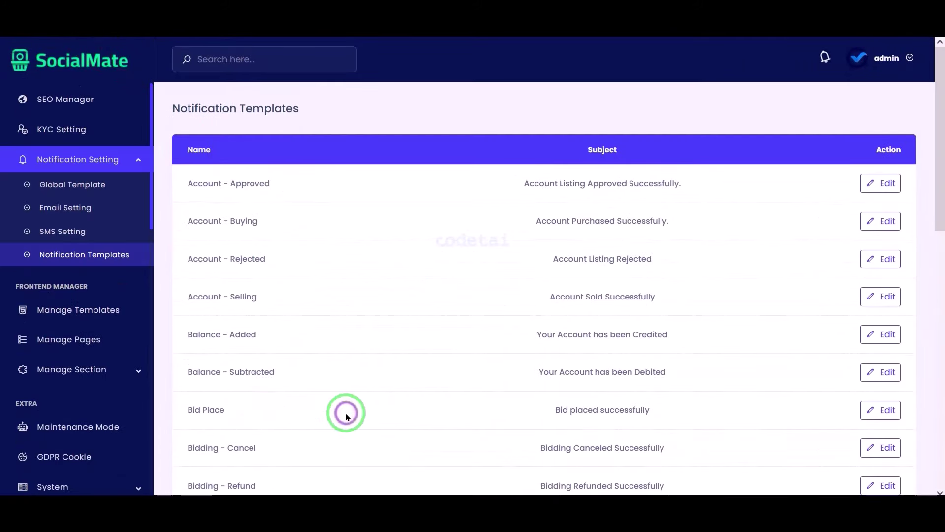
click(103, 309)
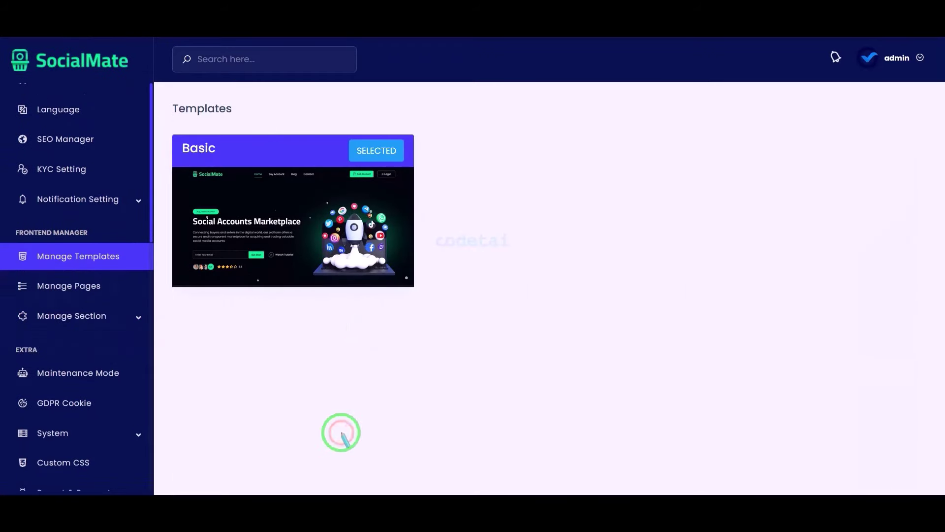
Check that Basic is the selected frontend template, then go to Manage Pages
mouse_move(240, 143)
mouse_down()
mouse_move(401, 302)
mouse_move(423, 297)
mouse_up()
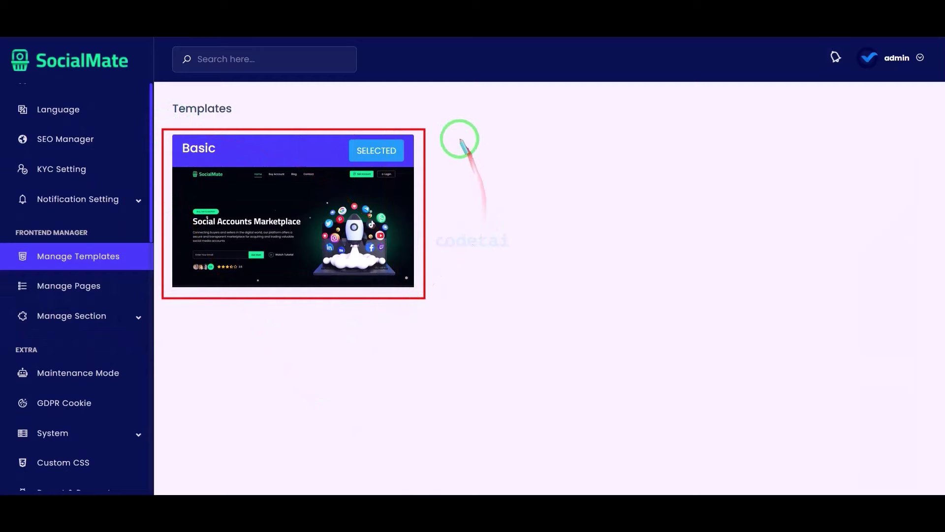
drag(489, 187, 587, 307)
drag(655, 136, 745, 312)
drag(832, 150, 918, 333)
click(112, 290)
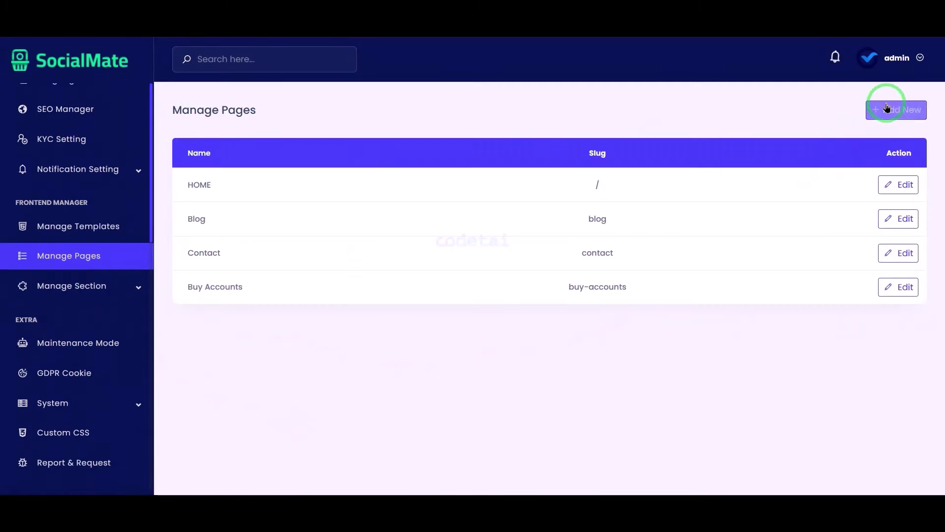
Drag Brand Section and Breadcrumb Section into the Contact page list below Subscribe
click(886, 107)
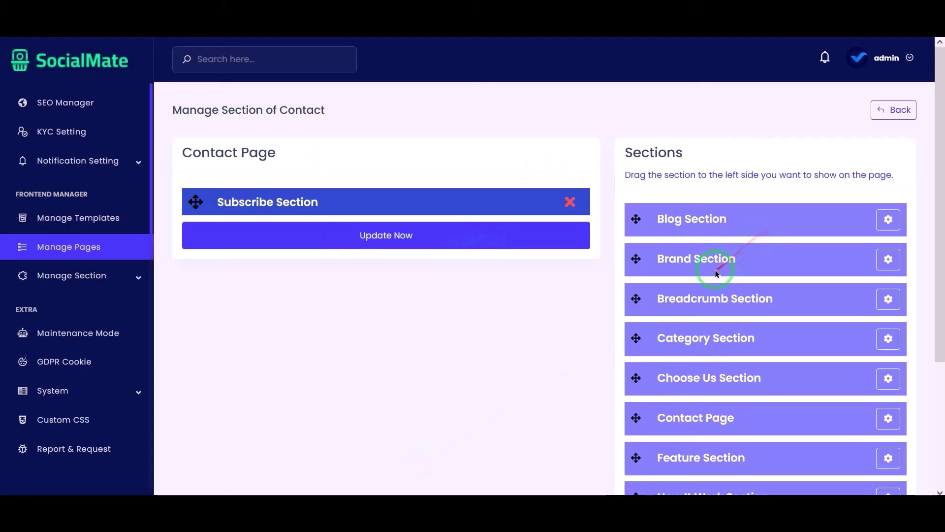
drag(718, 274, 422, 289)
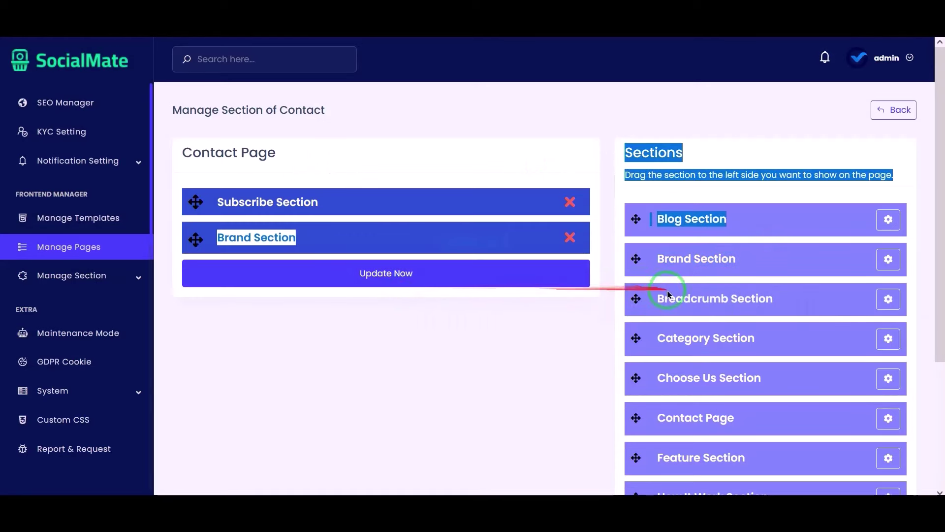
drag(669, 294, 400, 275)
click(310, 388)
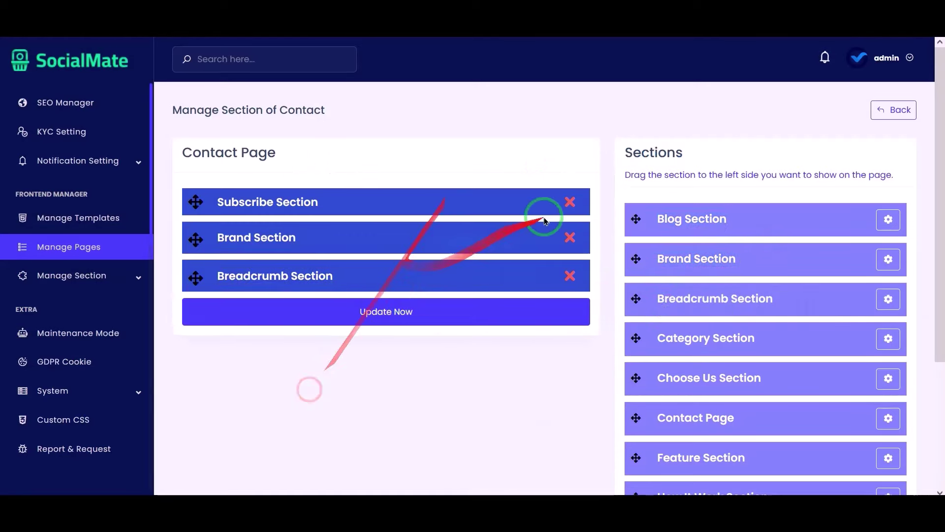
scroll(507, 268, down, 4)
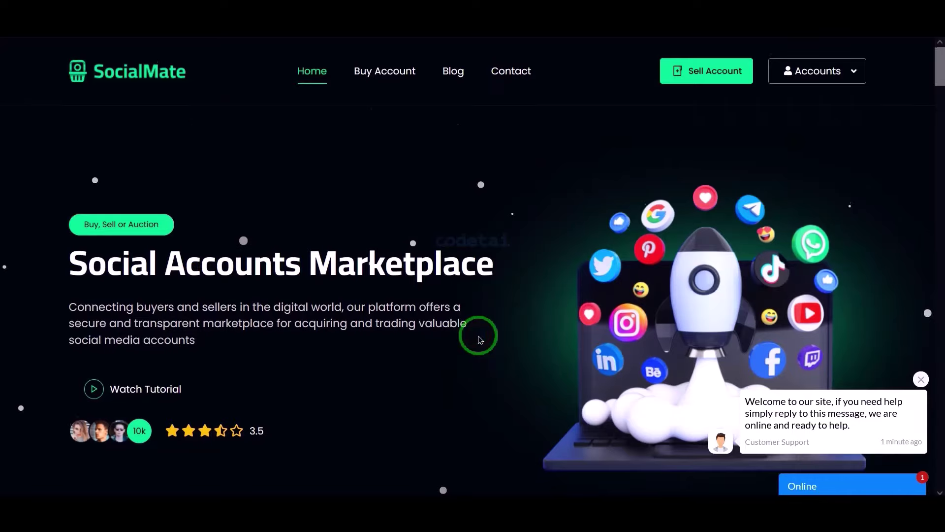
scroll(480, 340, down, 20)
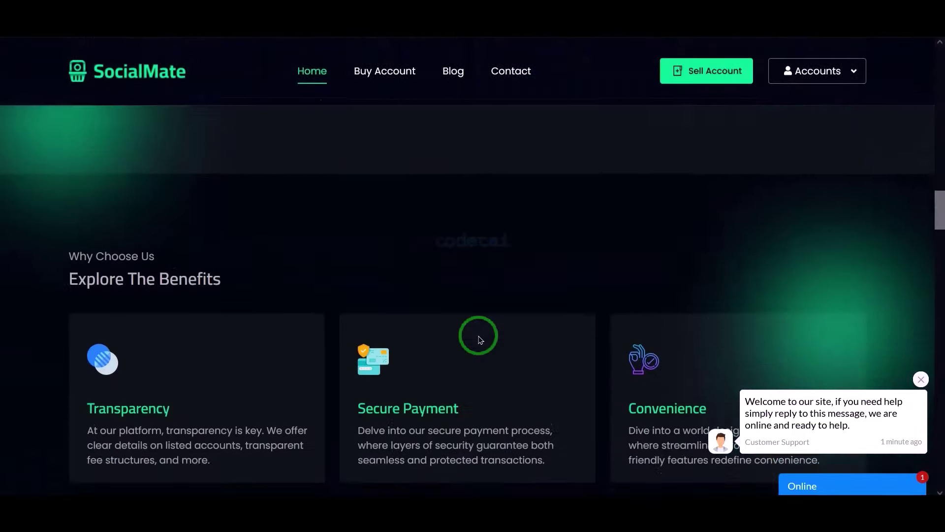
scroll(480, 340, down, 20)
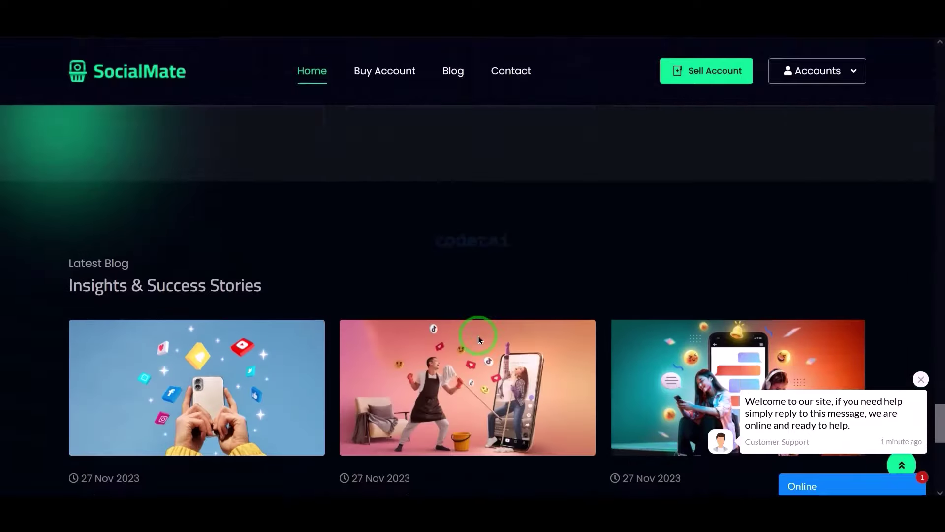
scroll(480, 340, down, 10)
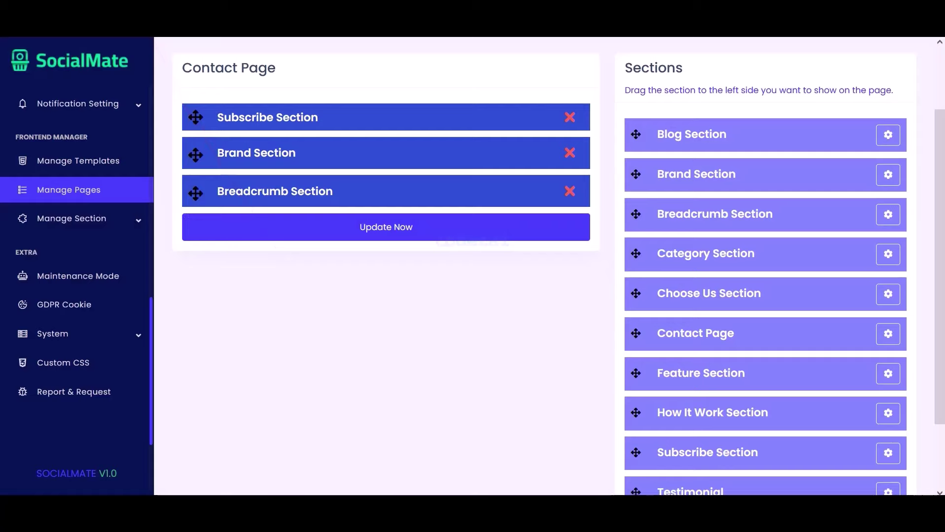
Browse the Banner, Blog, Brand, Breadcrumb, Category, Choose Us, Contact and Feature section editors
click(111, 229)
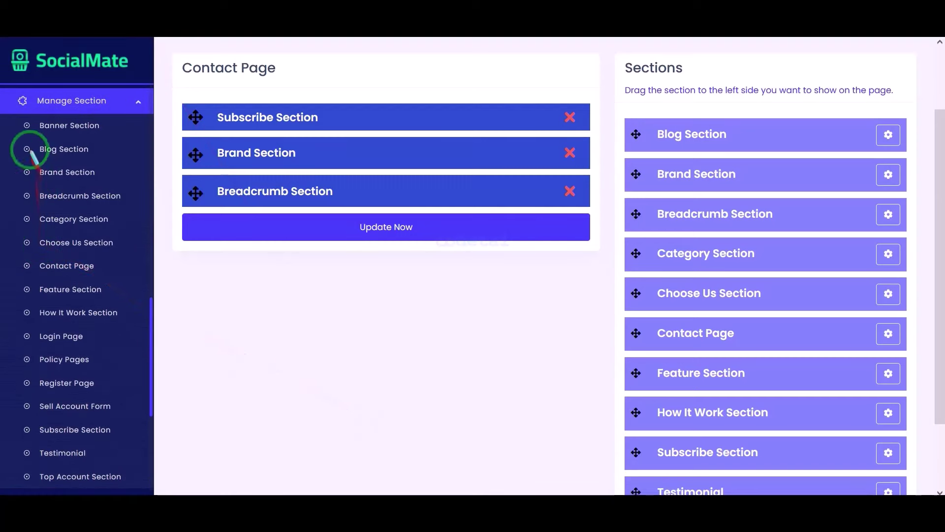
mouse_move(20, 118)
mouse_down()
mouse_move(116, 217)
mouse_move(146, 485)
mouse_up()
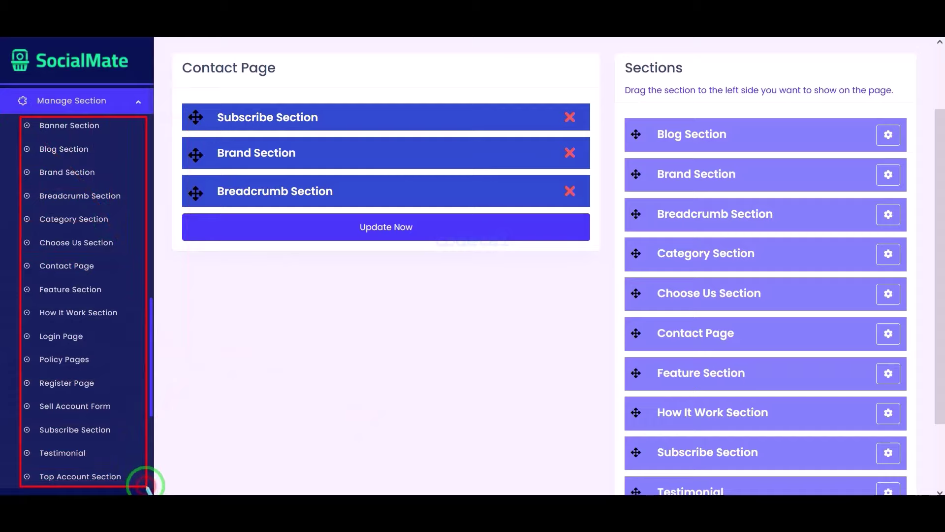
click(84, 123)
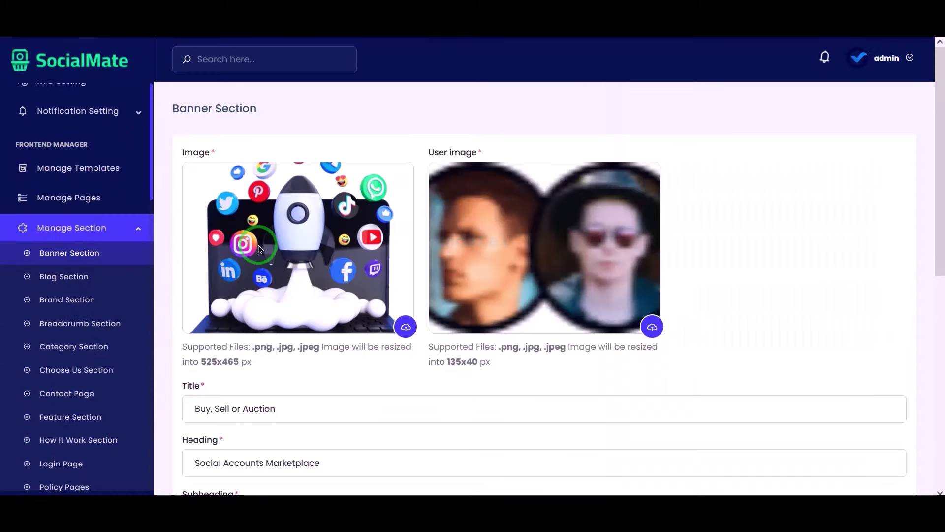
scroll(371, 281, down, 10)
click(113, 279)
scroll(312, 295, down, 5)
click(64, 274)
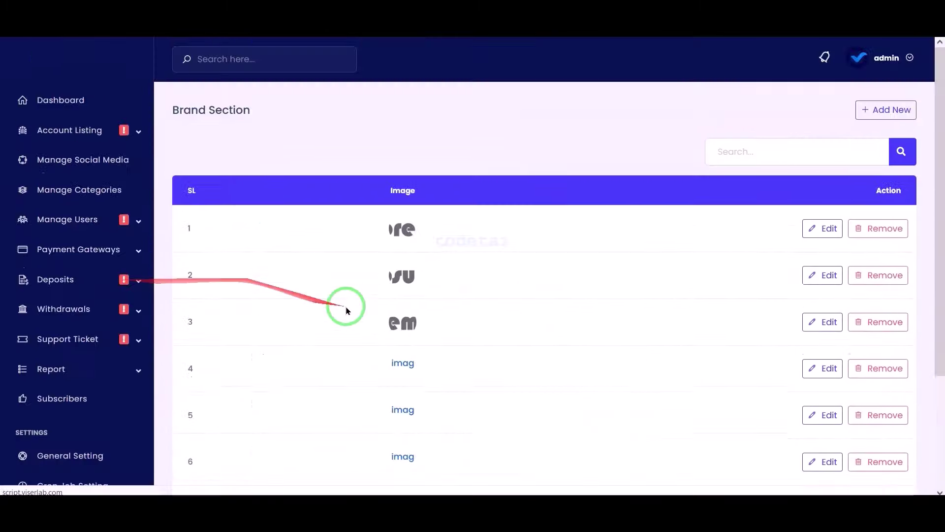
scroll(344, 308, down, 3)
click(79, 277)
click(112, 273)
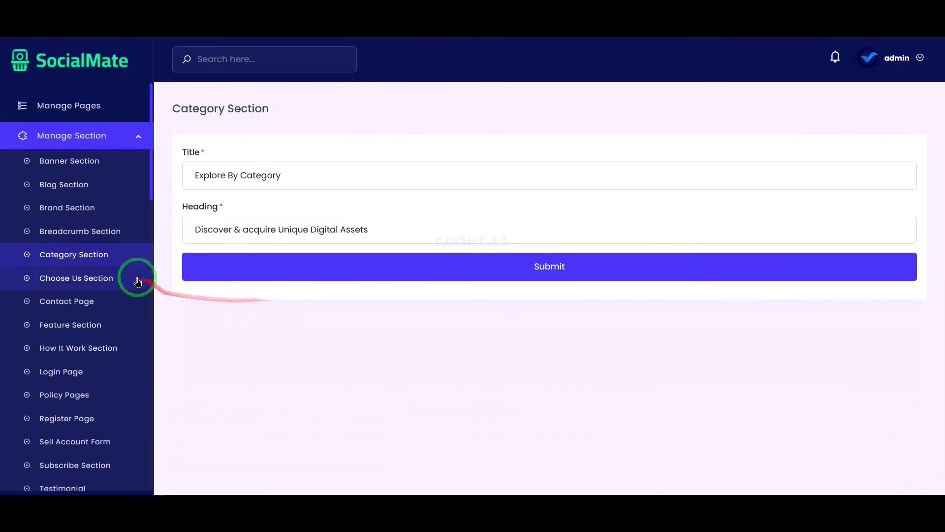
click(134, 276)
click(73, 282)
scroll(346, 325, down, 5)
click(123, 276)
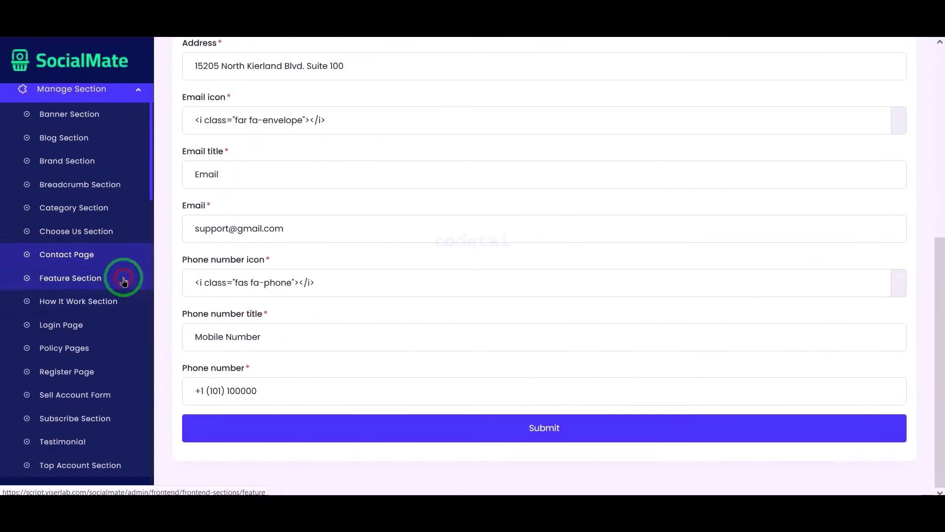
scroll(493, 295, down, 5)
scroll(79, 319, down, 8)
Switch Maintenance Mode status to Enable in the system configuration
click(129, 352)
scroll(129, 353, down, 10)
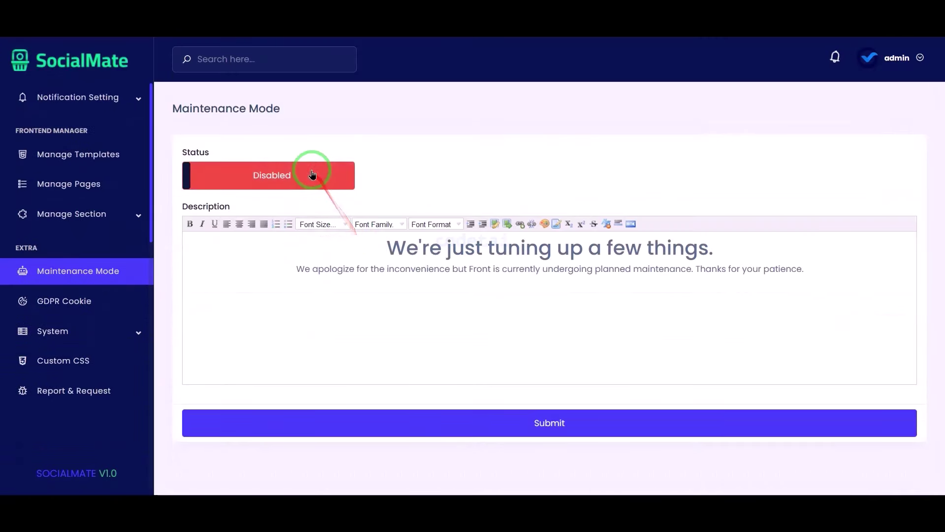
click(312, 175)
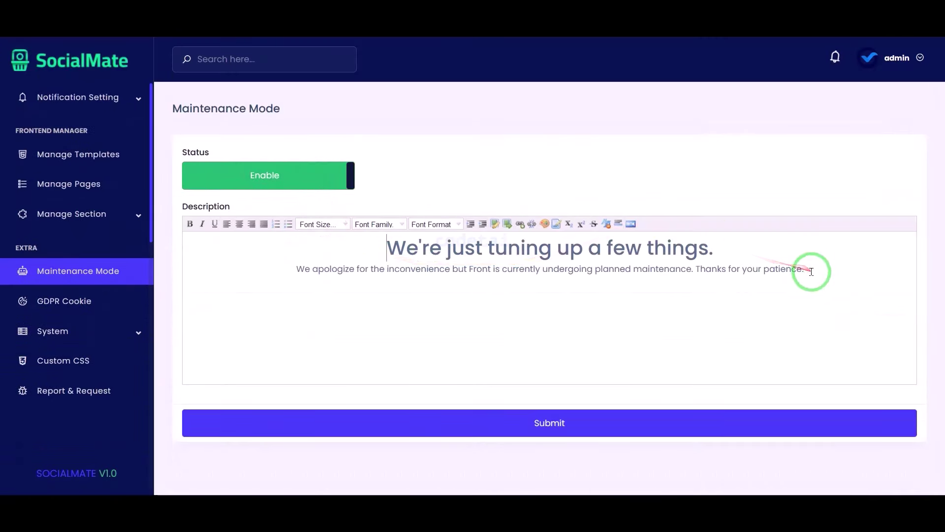
drag(807, 272, 238, 194)
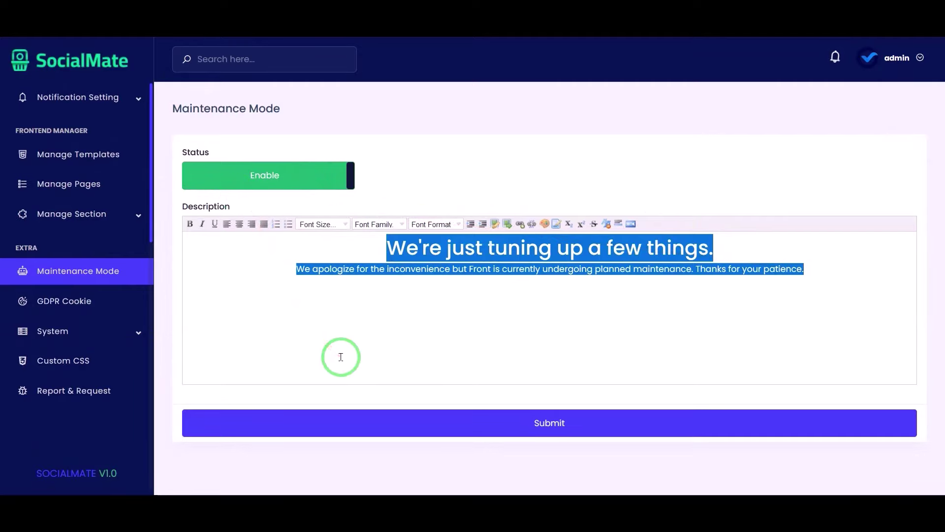
Review the GDPR Cookie settings with its short description and privacy-policy text
click(126, 308)
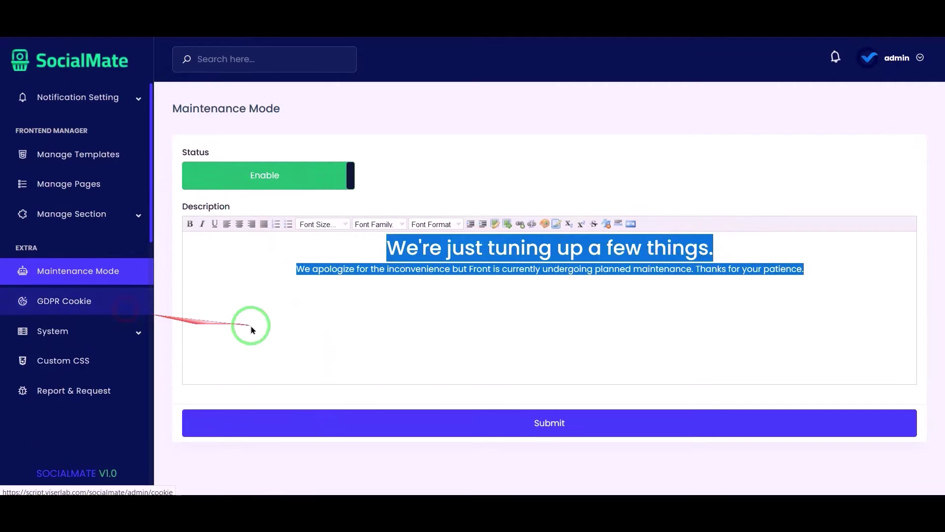
scroll(418, 335, down, 4)
scroll(416, 333, up, 4)
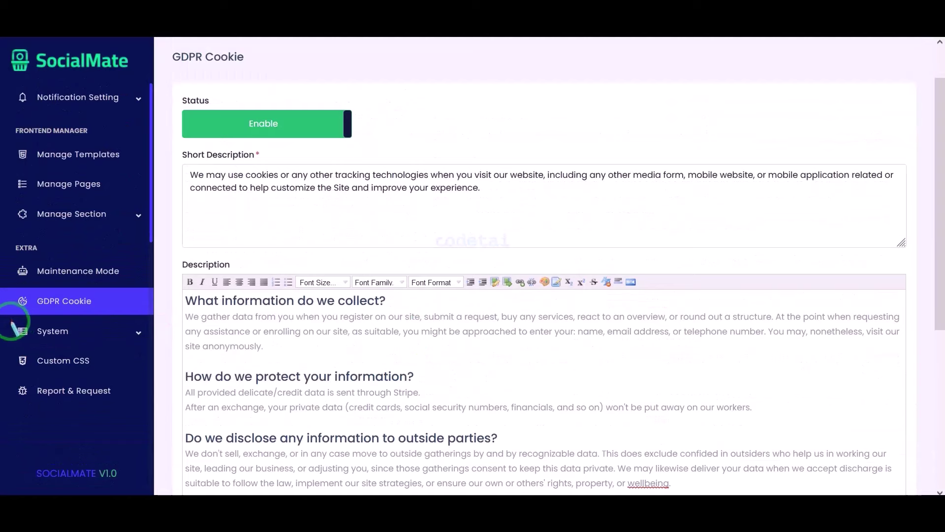
mouse_move(70, 326)
mouse_down()
mouse_move(141, 390)
mouse_move(142, 414)
mouse_up()
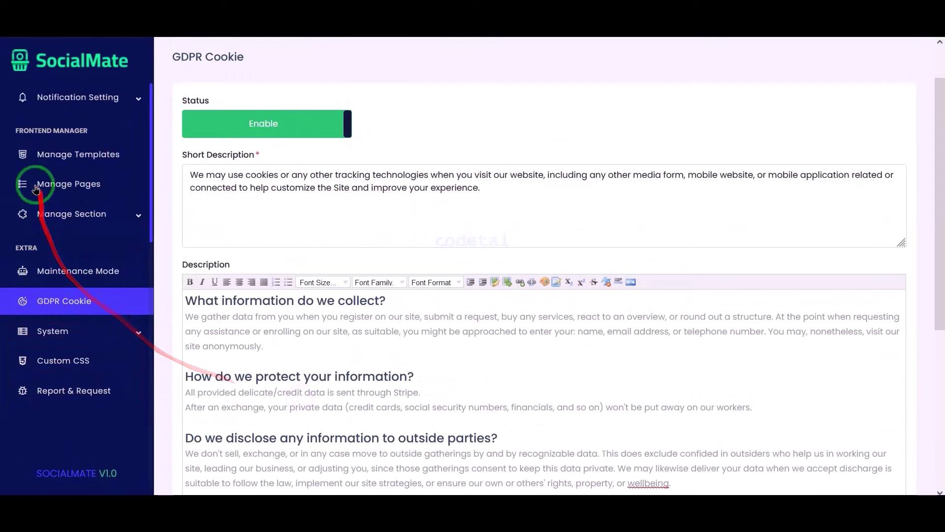
scroll(30, 177, up, 5)
Go to the Dashboard and scroll through its charts and stat cards
click(64, 109)
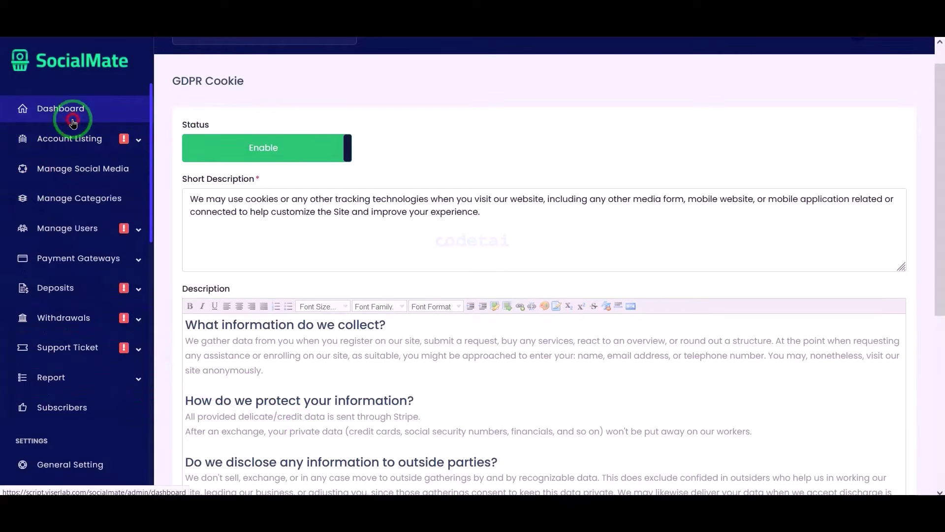
scroll(346, 244, down, 12)
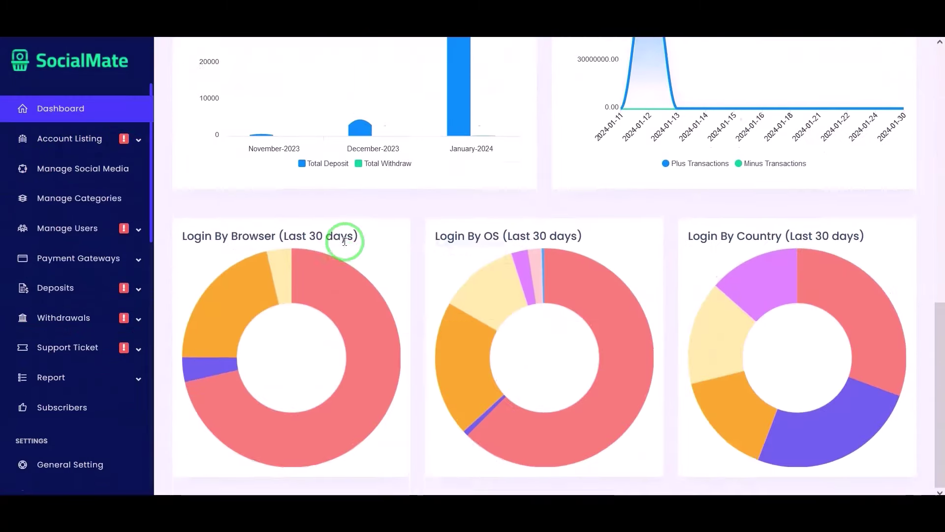
scroll(345, 241, up, 4)
scroll(295, 243, up, 8)
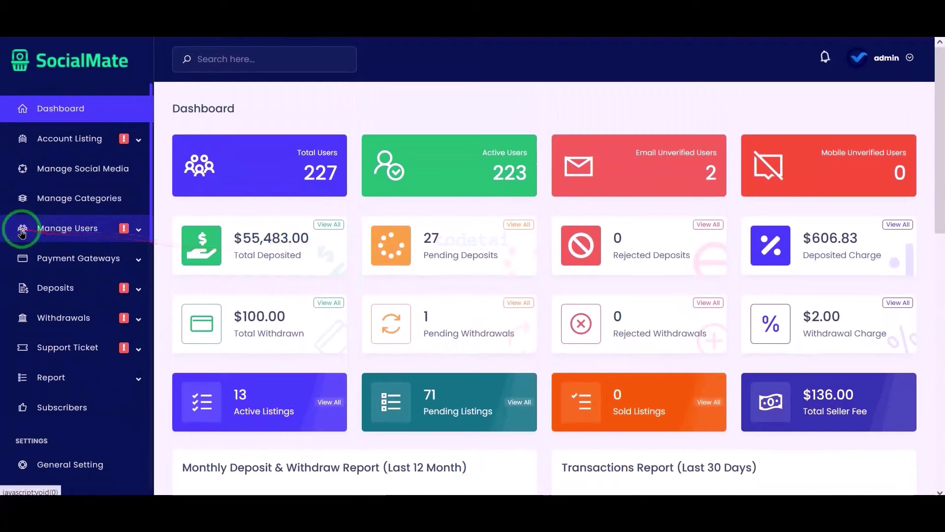
scroll(20, 221, down, 10)
scroll(22, 233, up, 15)
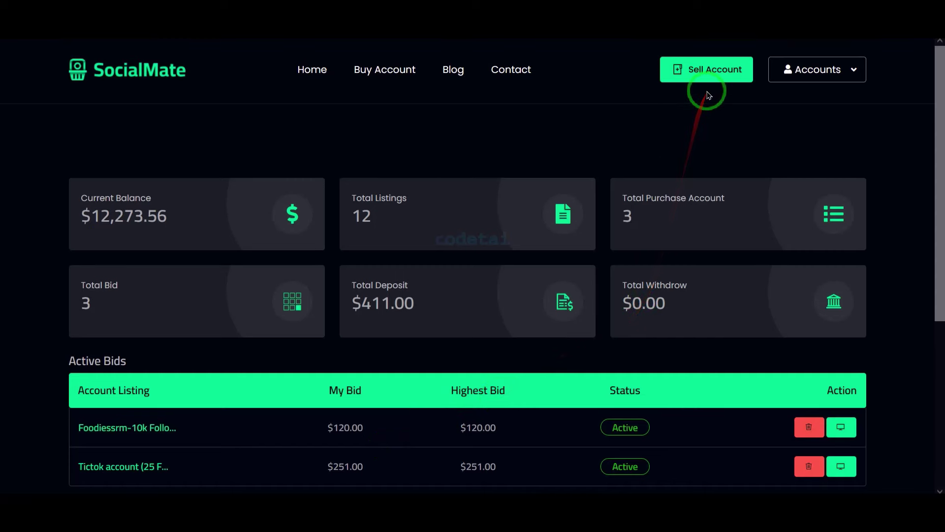
Start a new account listing from the Sell Account button in the header
click(707, 73)
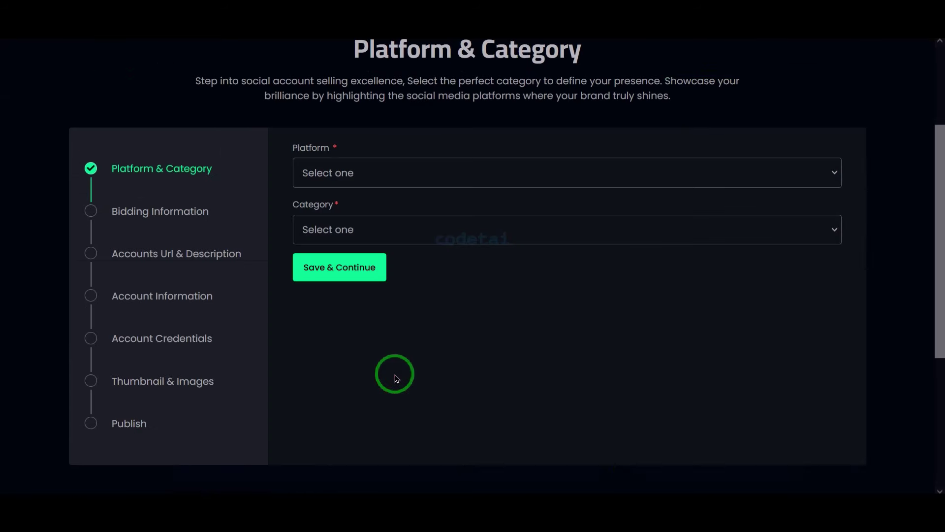
Choose Facebook as the platform and User Profiles as the category, then save the step
click(449, 172)
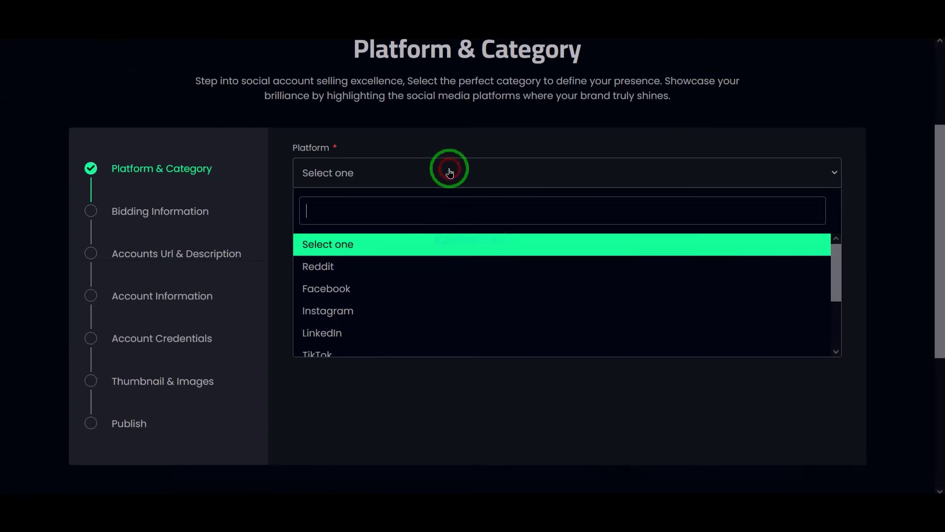
click(401, 287)
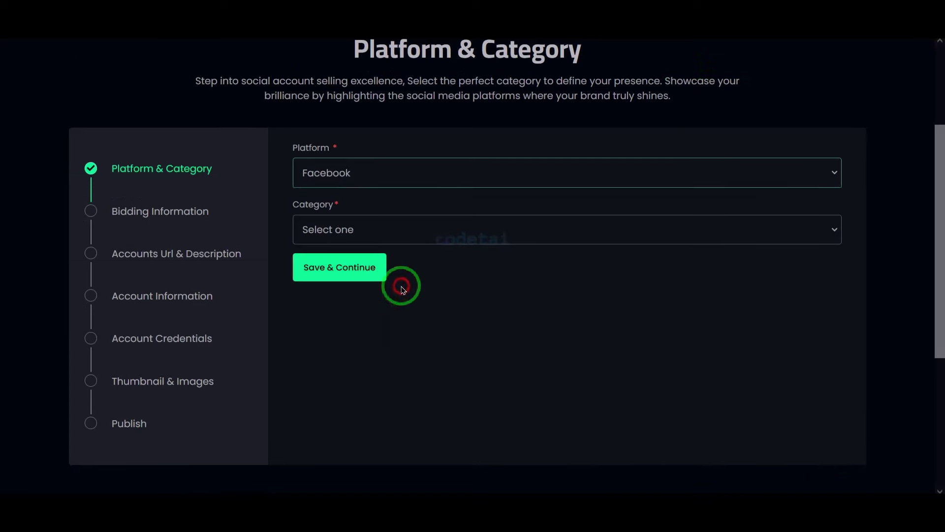
click(427, 227)
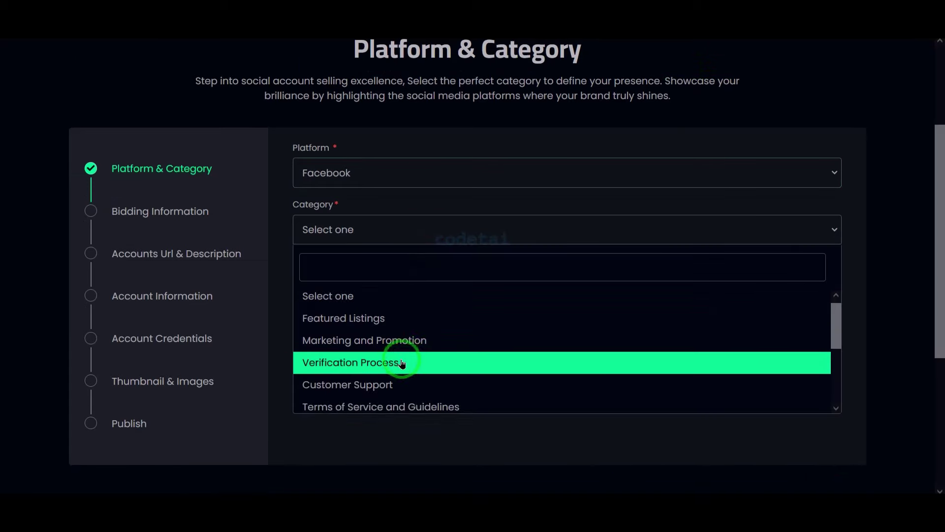
scroll(401, 362, down, 3)
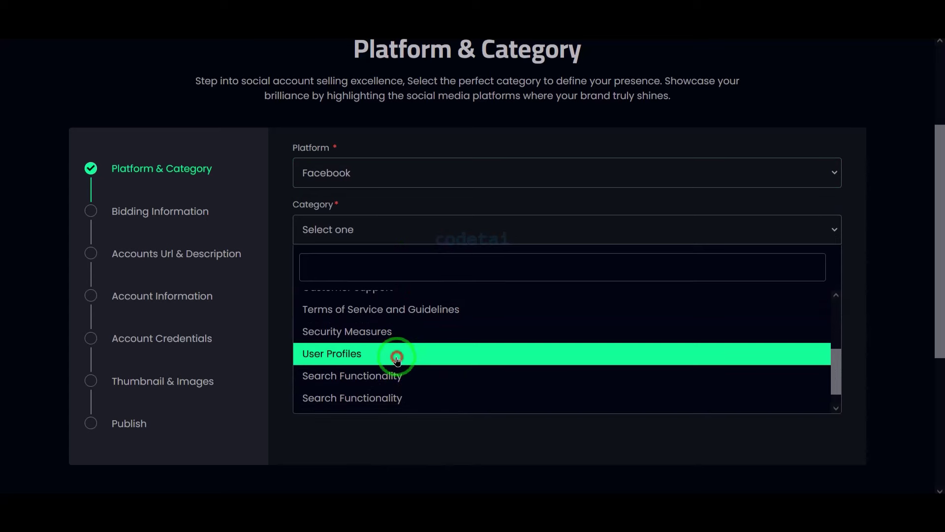
click(397, 359)
click(359, 275)
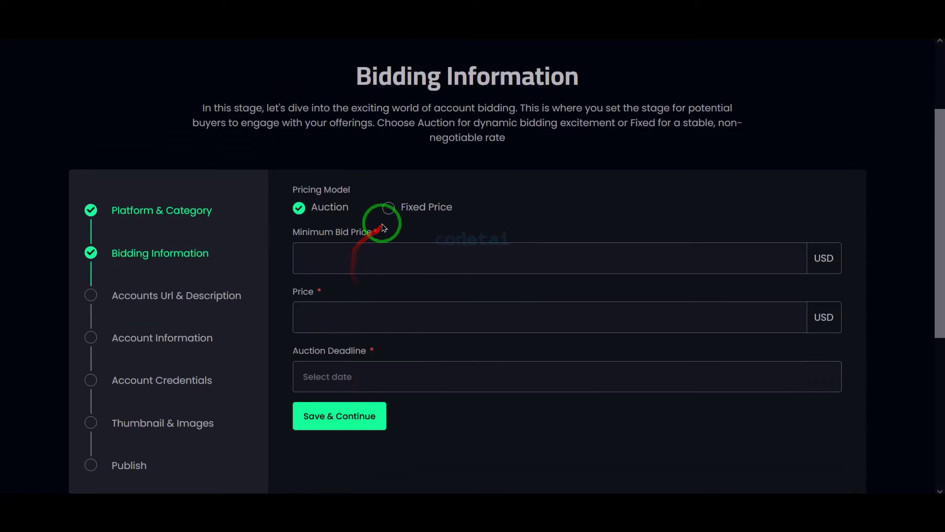
Set the listing to a fixed price of 100 USD and continue
click(388, 211)
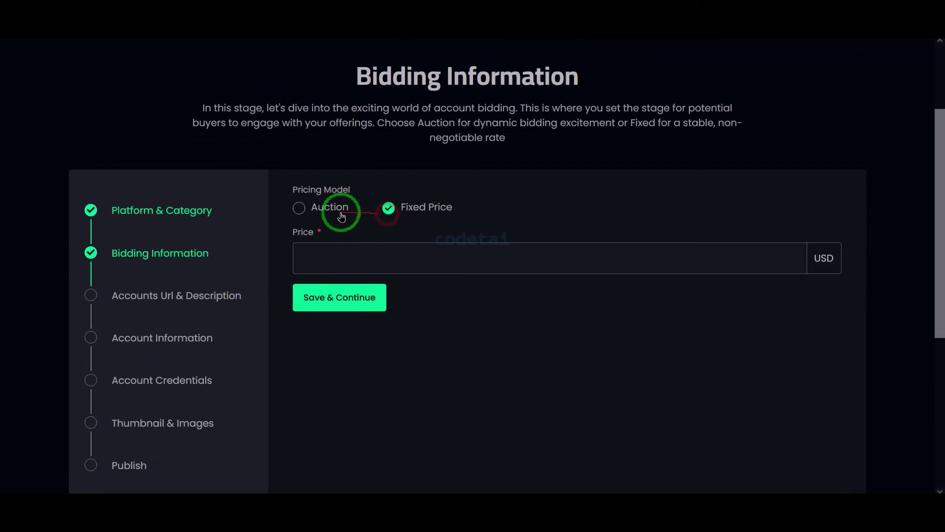
click(310, 213)
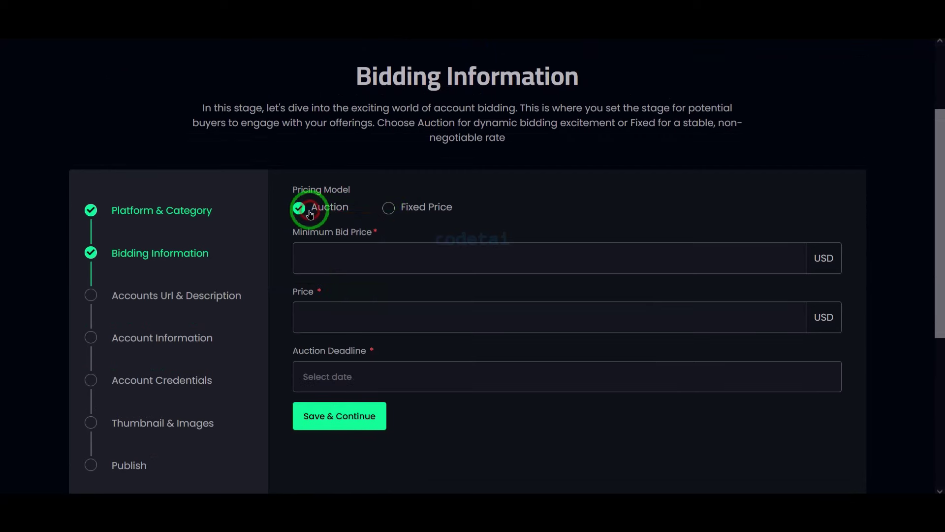
click(389, 209)
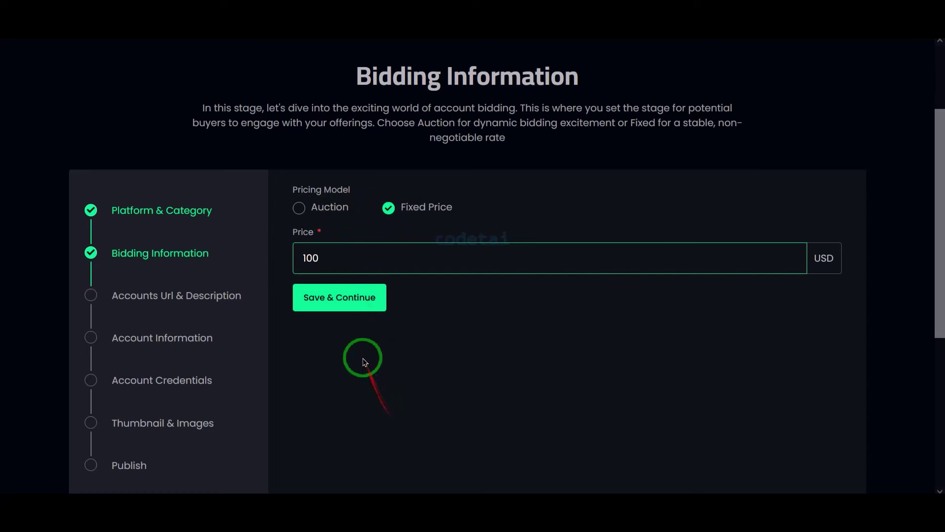
click(346, 313)
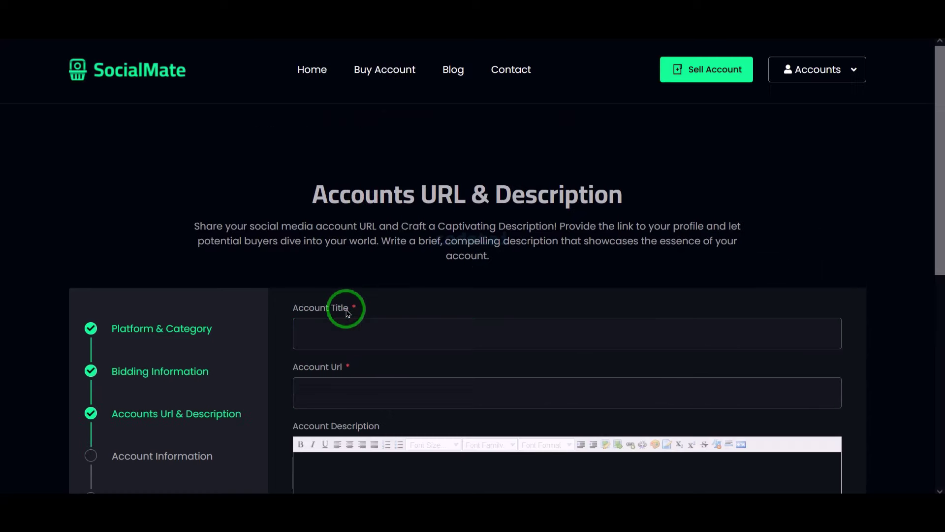
Fill in the account title, URL and a bold description, then save that step
scroll(348, 305, down, 3)
click(486, 355)
click(434, 191)
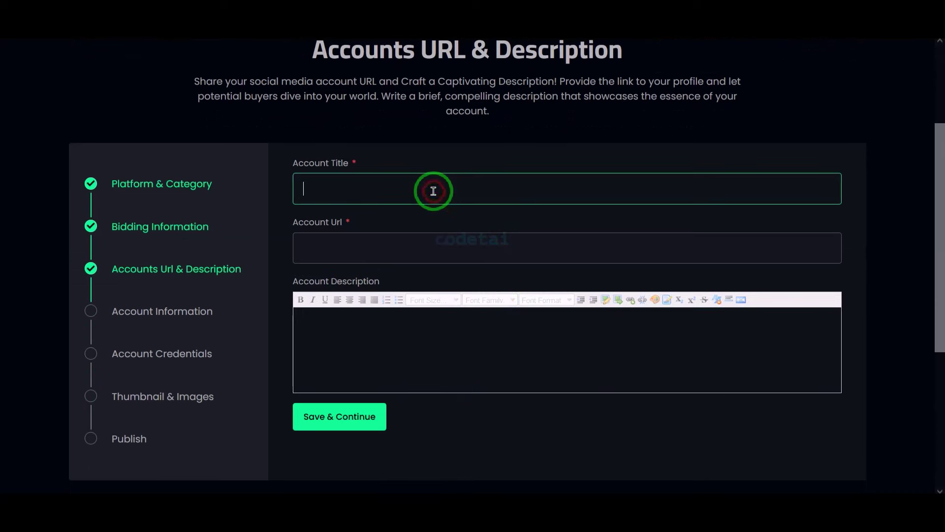
click(491, 468)
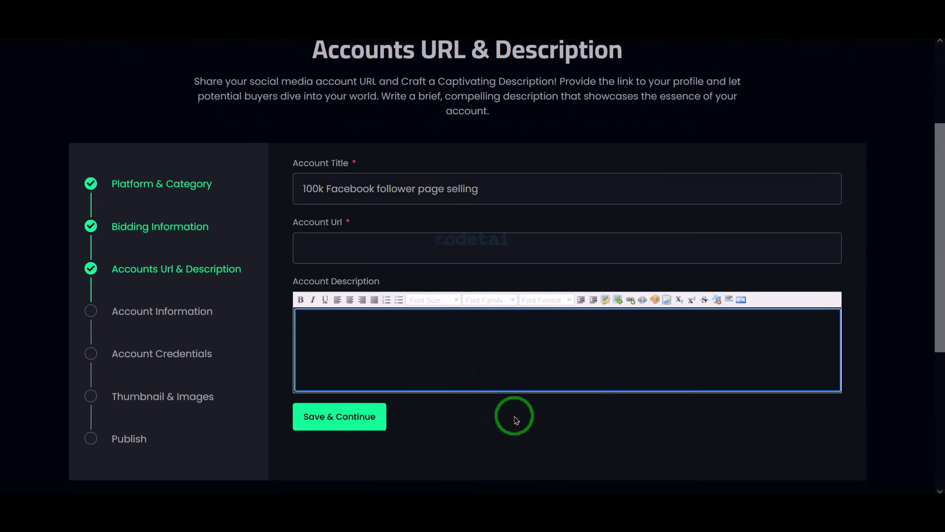
click(448, 236)
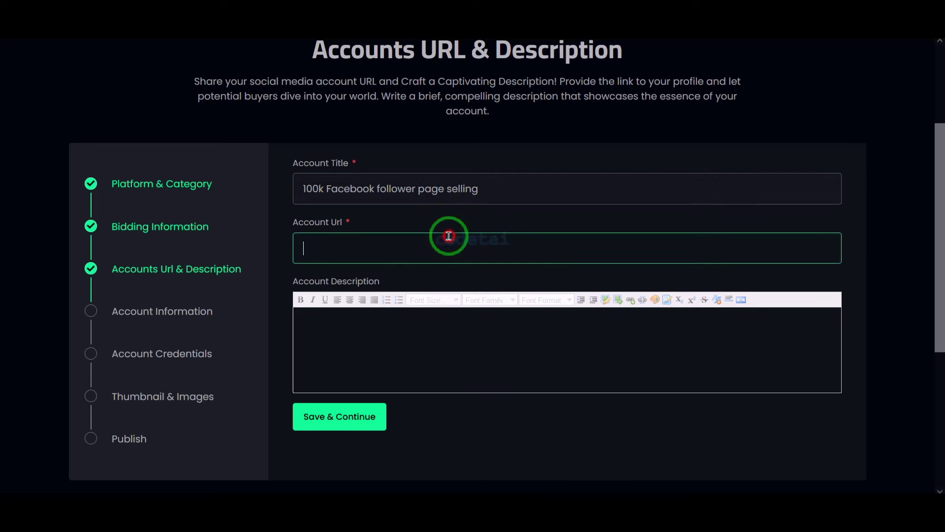
click(525, 353)
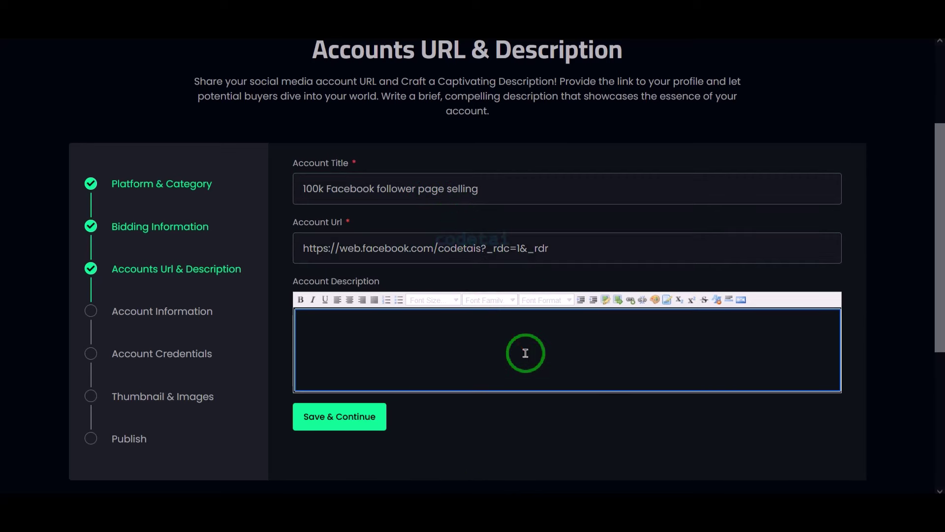
click(411, 452)
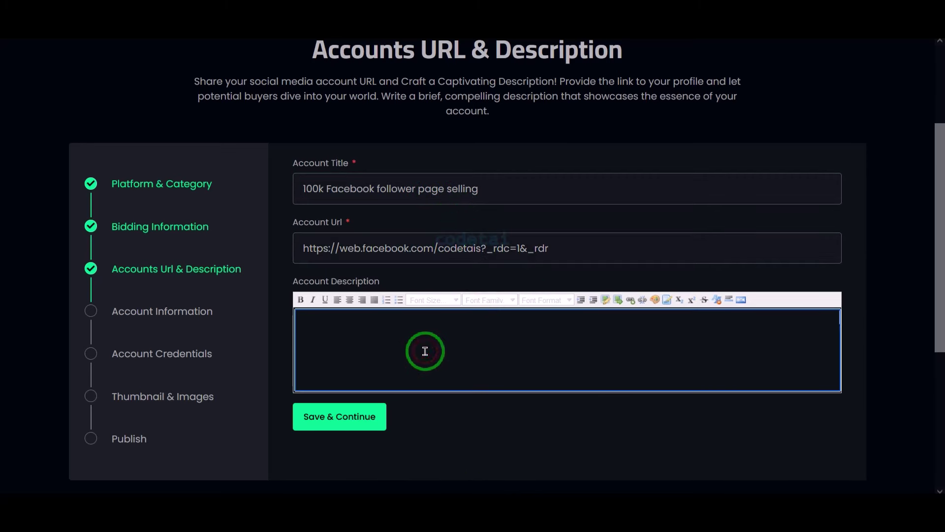
drag(499, 322, 279, 300)
click(298, 301)
click(382, 344)
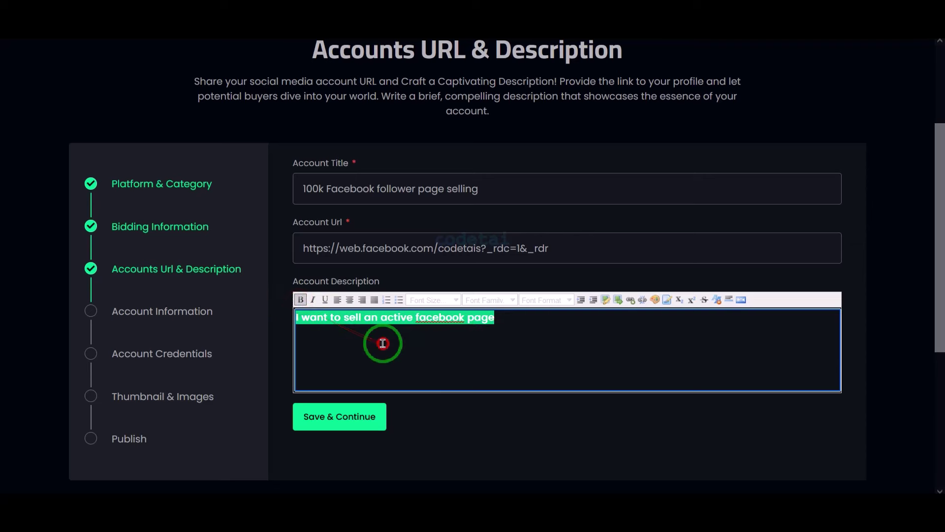
click(346, 421)
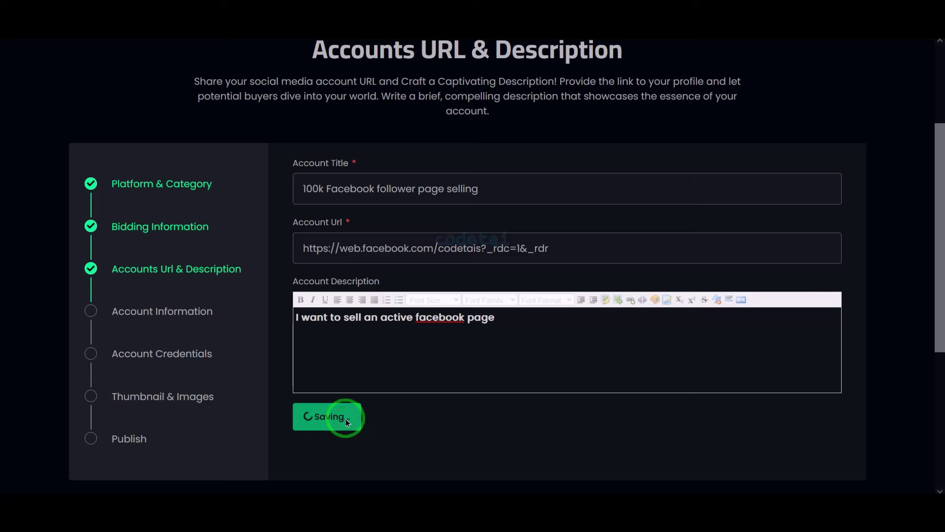
click(346, 148)
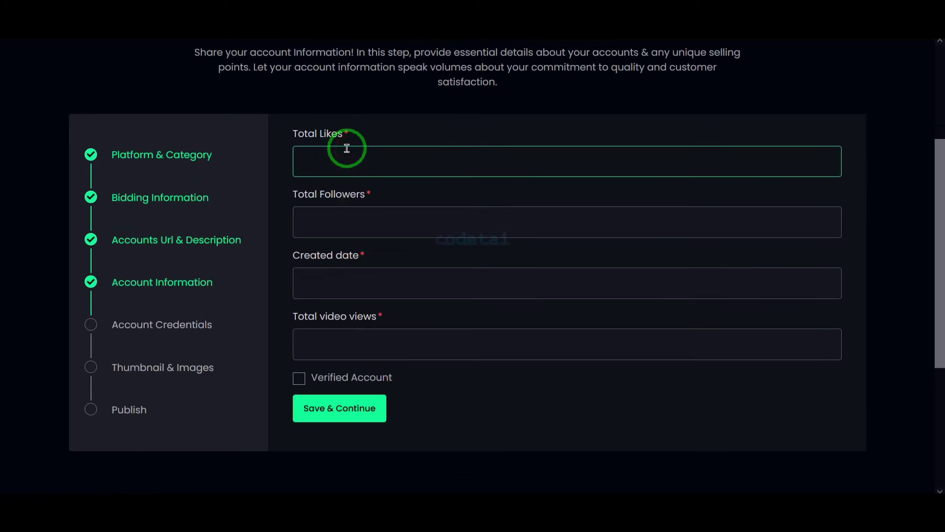
click(335, 215)
text(200000)
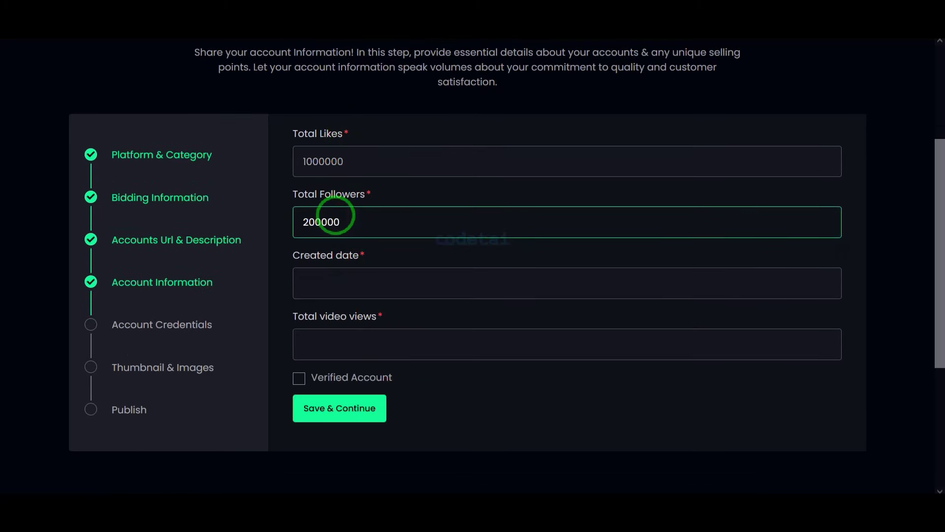
click(332, 269)
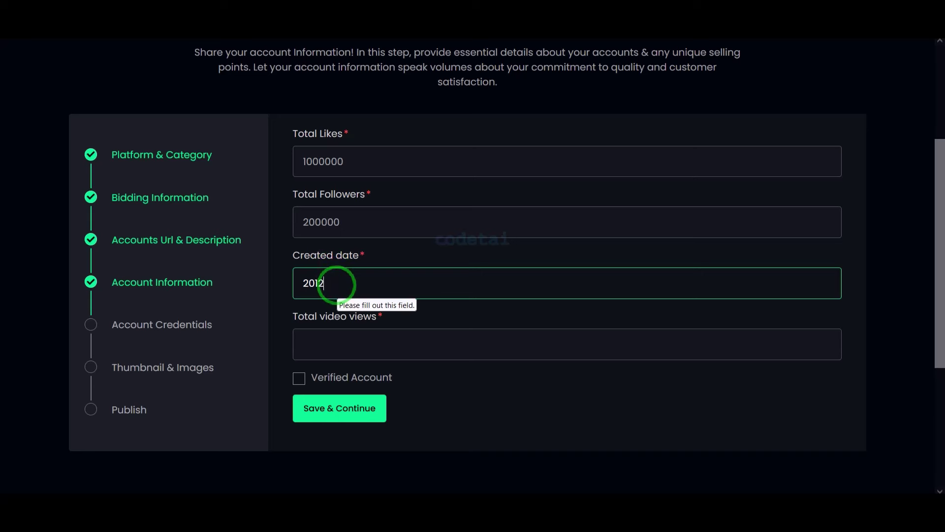
click(330, 342)
text(50000000000)
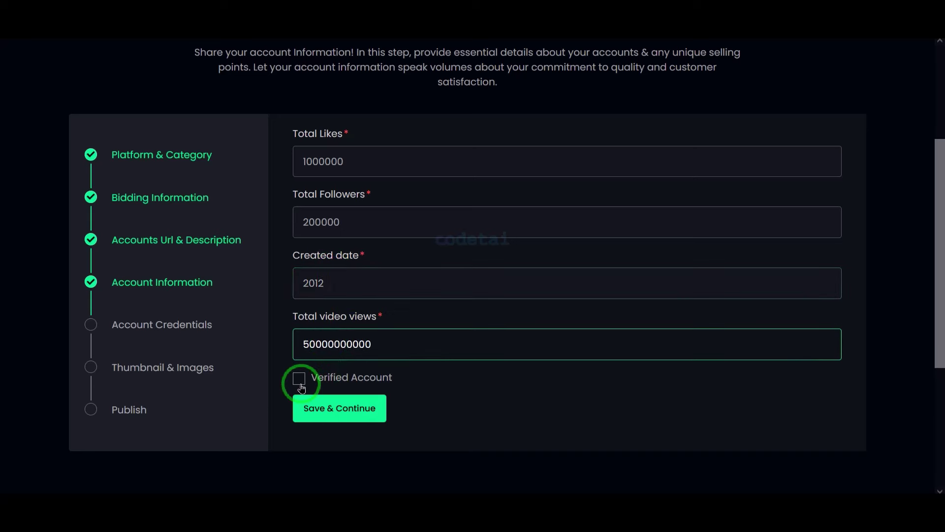
click(300, 379)
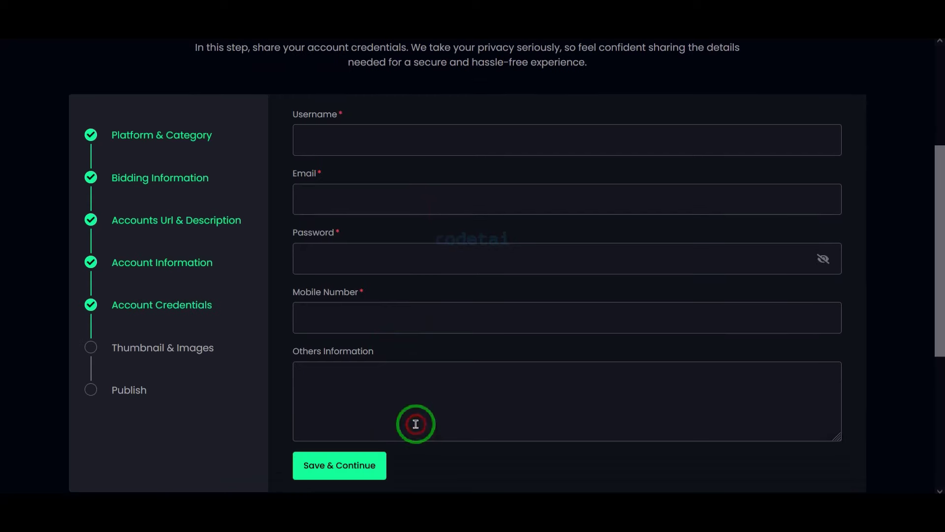
Enter the account's username, e-mail and password, then save the credentials
click(391, 150)
text(codetais)
click(359, 204)
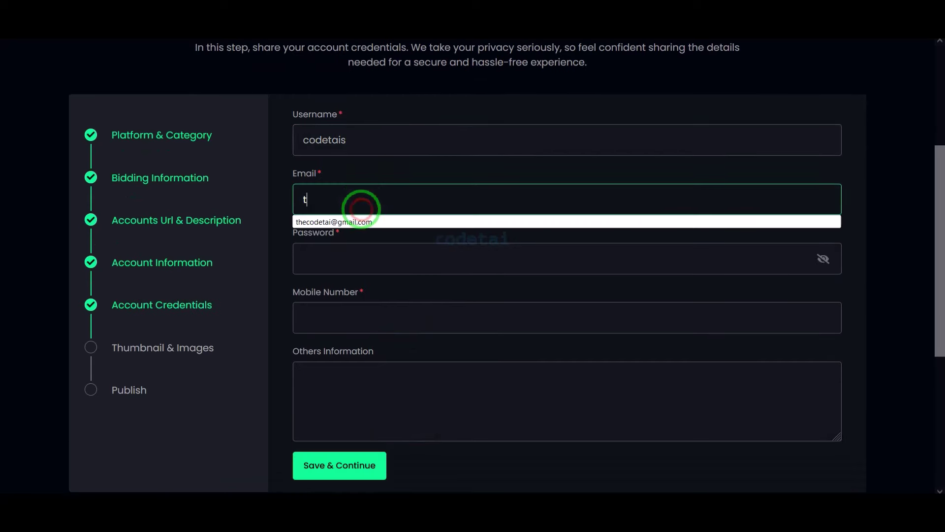
click(359, 220)
click(348, 255)
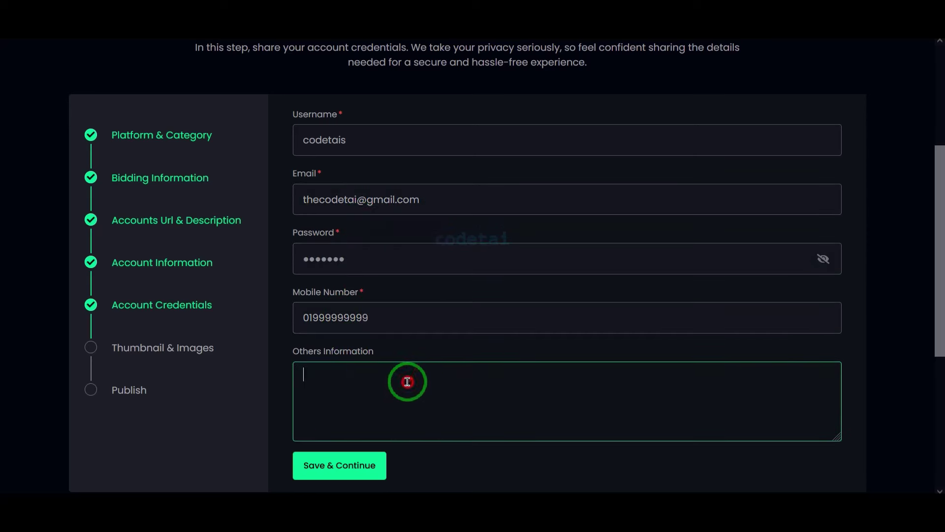
scroll(480, 468, down, 1)
click(347, 444)
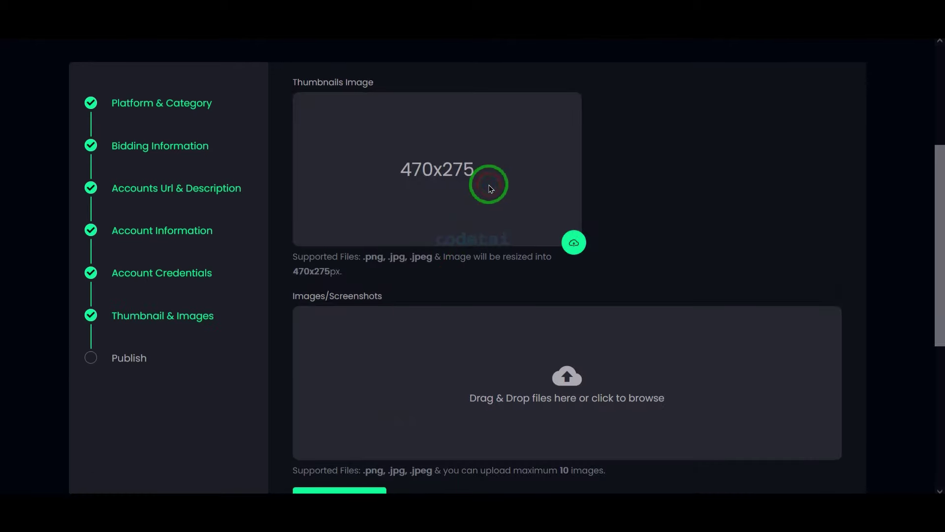
Upload the marketplace promo image as thumbnail and three screenshots, then advance to publishing
click(570, 245)
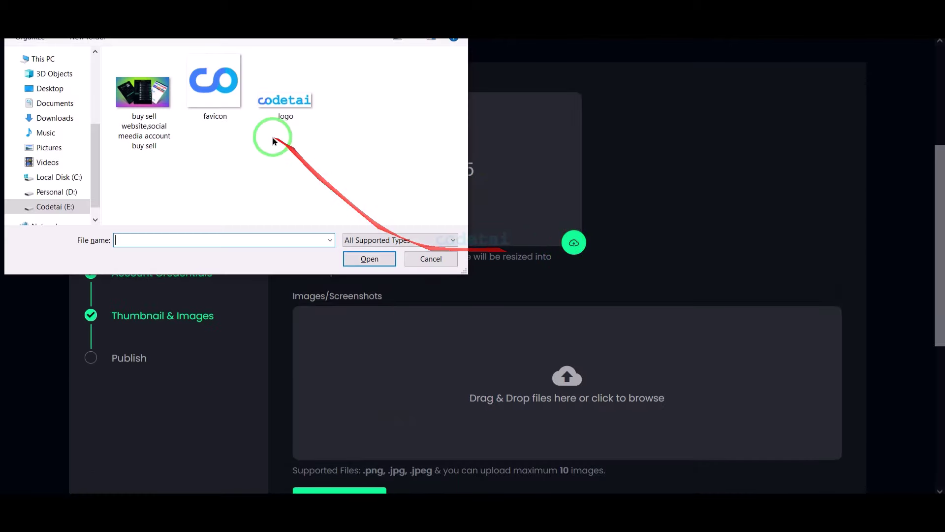
double_click(143, 91)
scroll(562, 226, down, 3)
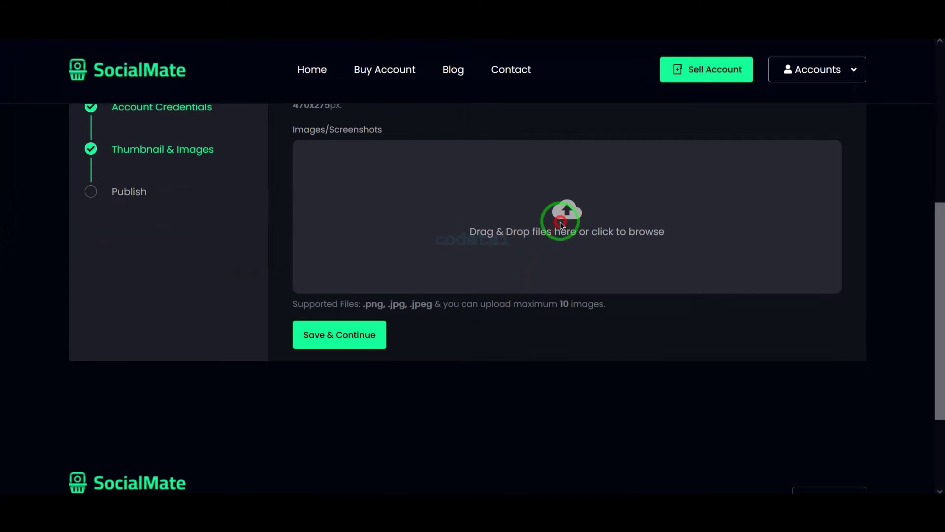
click(563, 225)
double_click(172, 133)
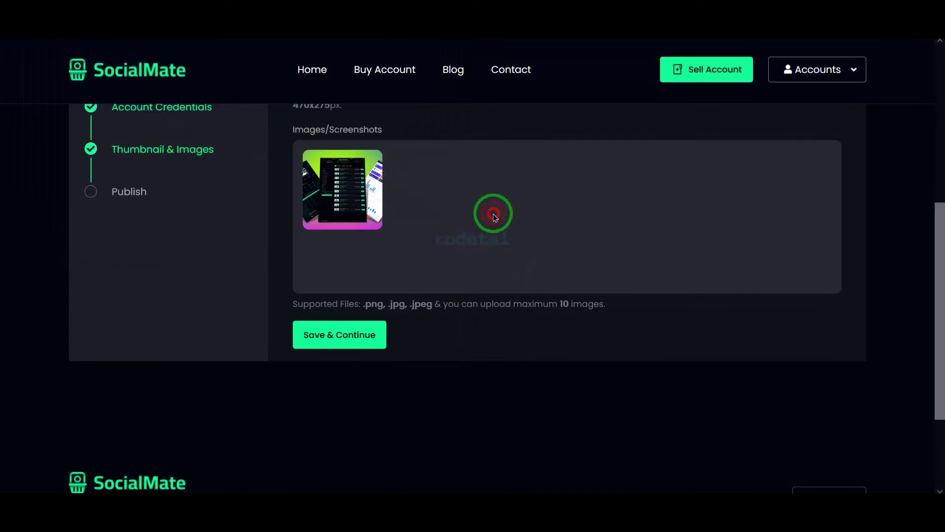
click(494, 217)
double_click(143, 91)
click(548, 197)
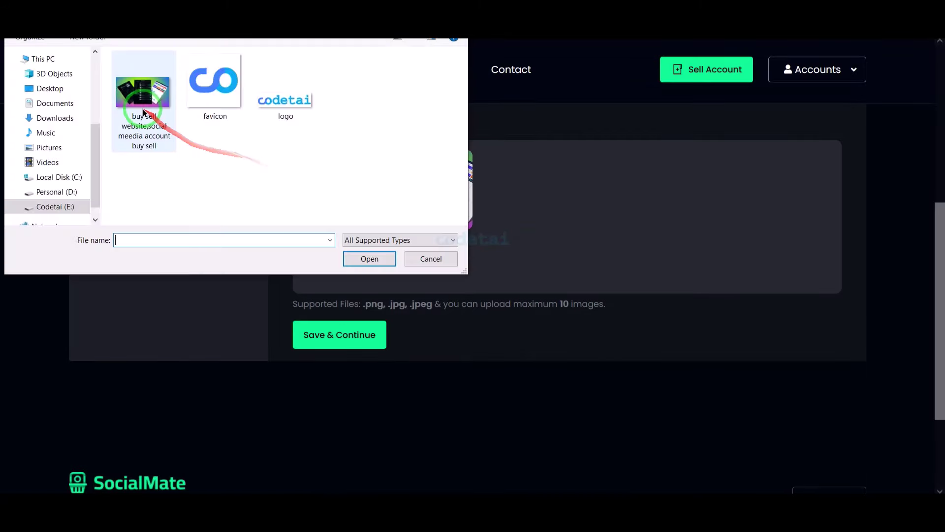
double_click(142, 112)
click(333, 337)
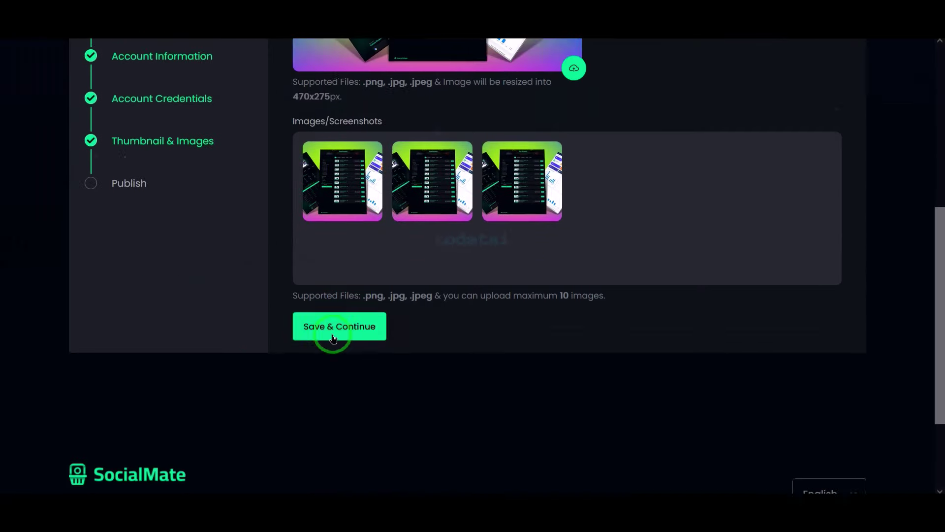
click(333, 274)
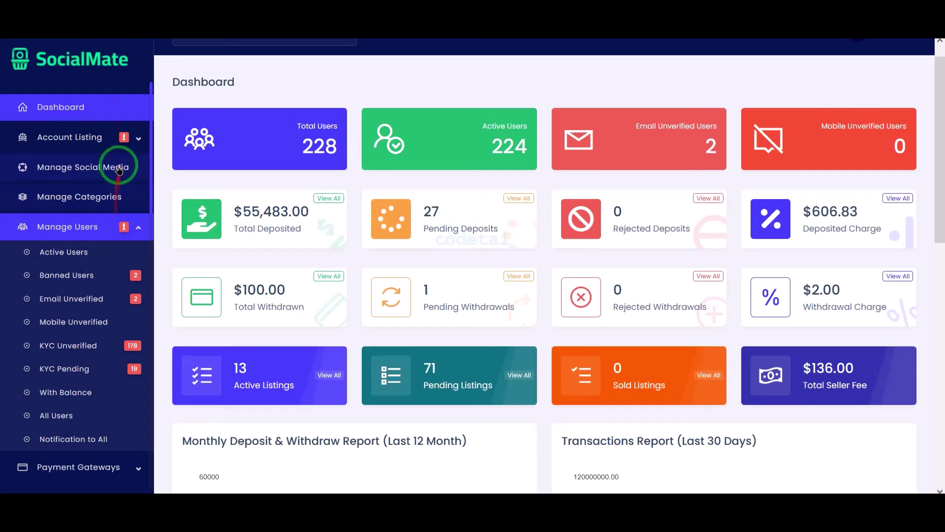
Review the new Facebook listing's details under Account Listing > Pending Listing in admin
click(112, 140)
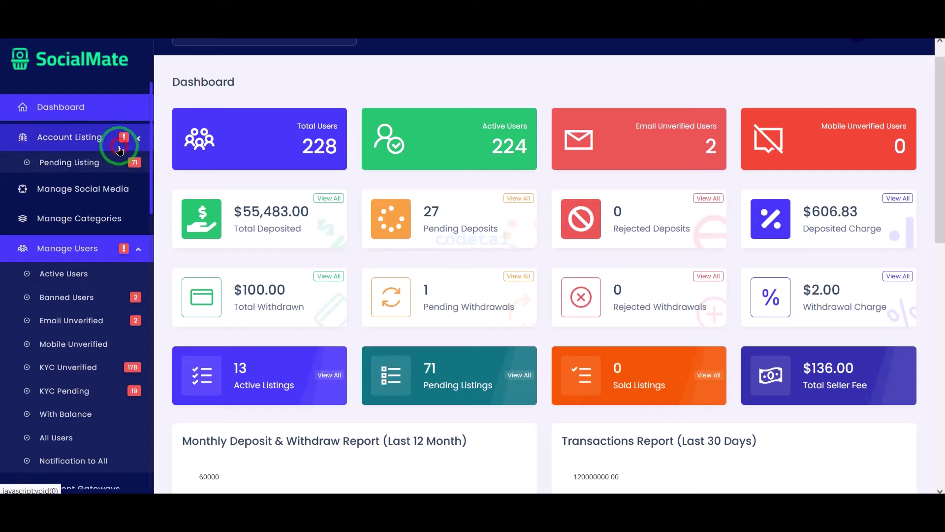
click(111, 162)
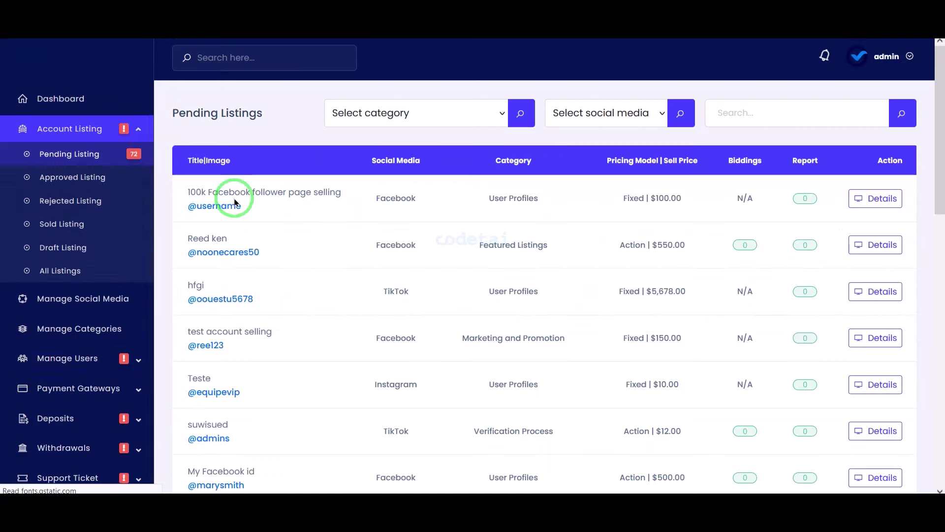
click(890, 206)
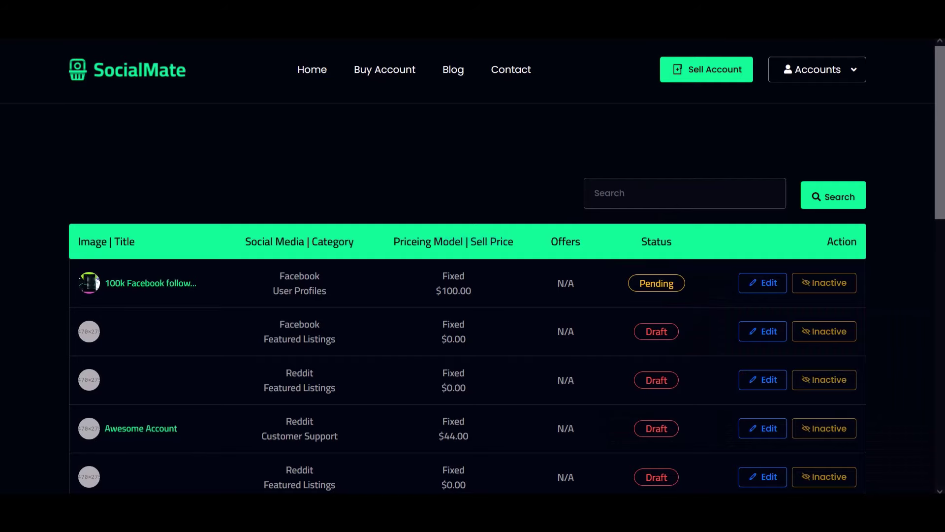
scroll(538, 365, down, 8)
scroll(538, 365, up, 10)
click(799, 79)
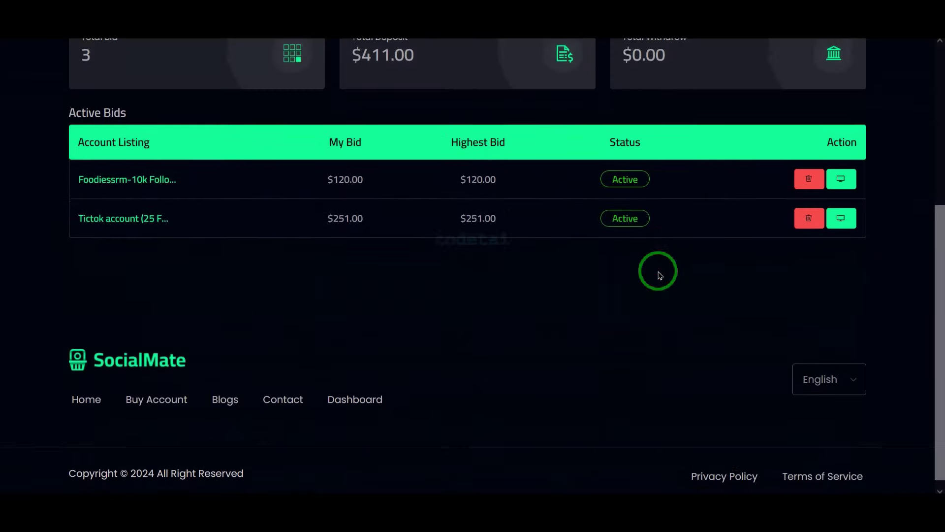
Submit a 1000 USD withdrawal request using Bank Transfer on the Withdraw page
scroll(658, 270, up, 10)
click(803, 69)
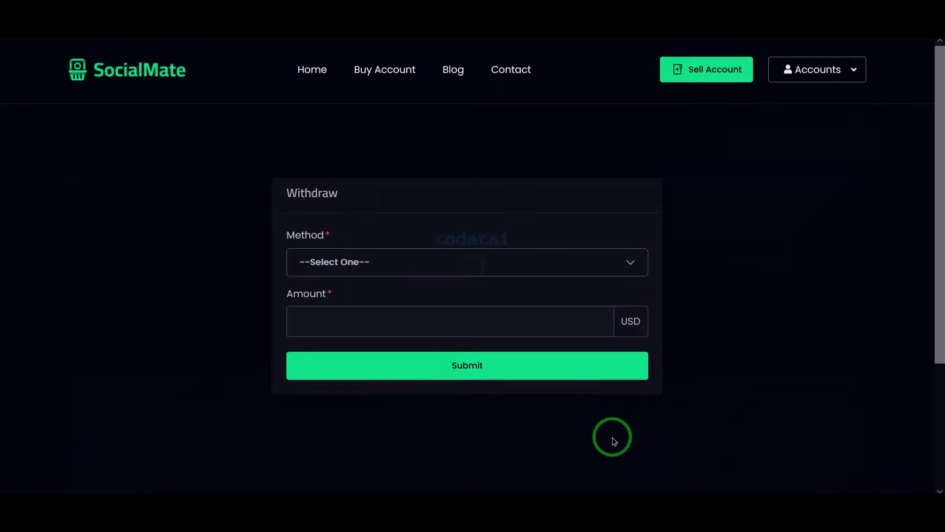
scroll(541, 295, down, 2)
click(479, 183)
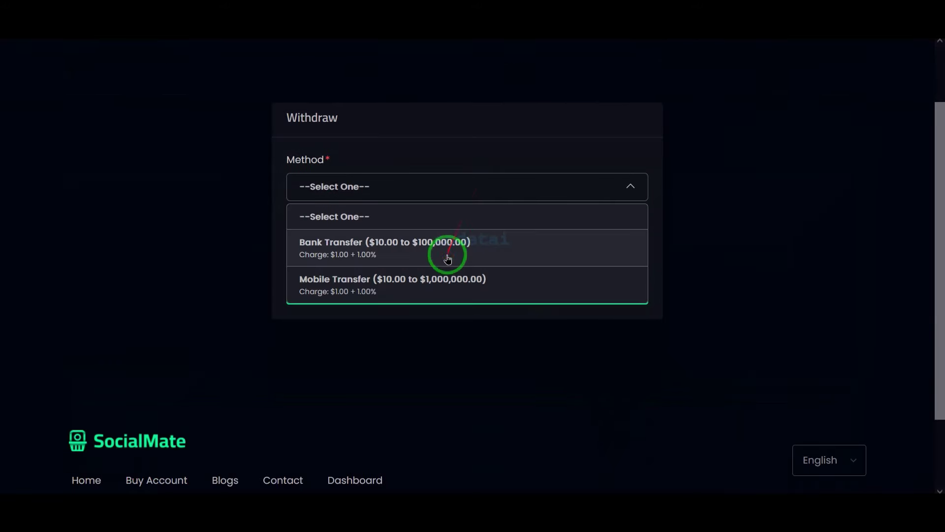
click(448, 247)
click(415, 250)
text(1000)
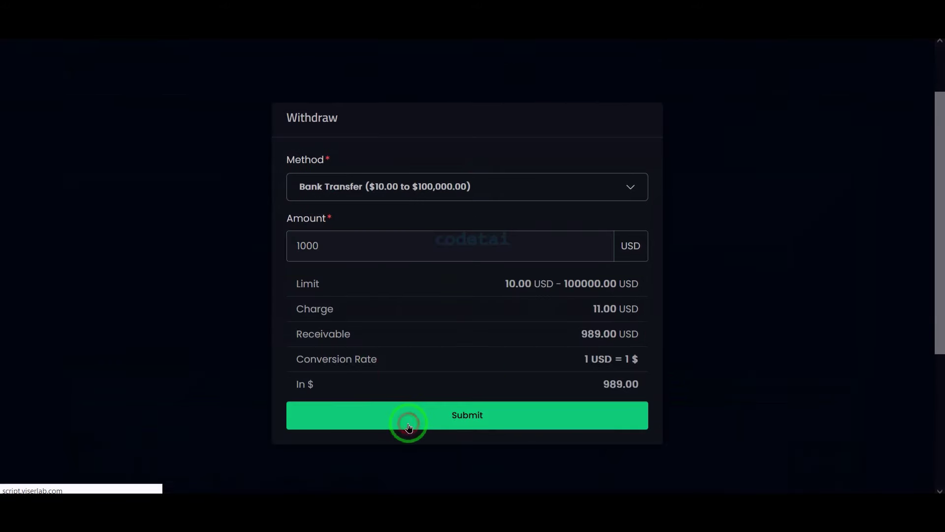
click(407, 419)
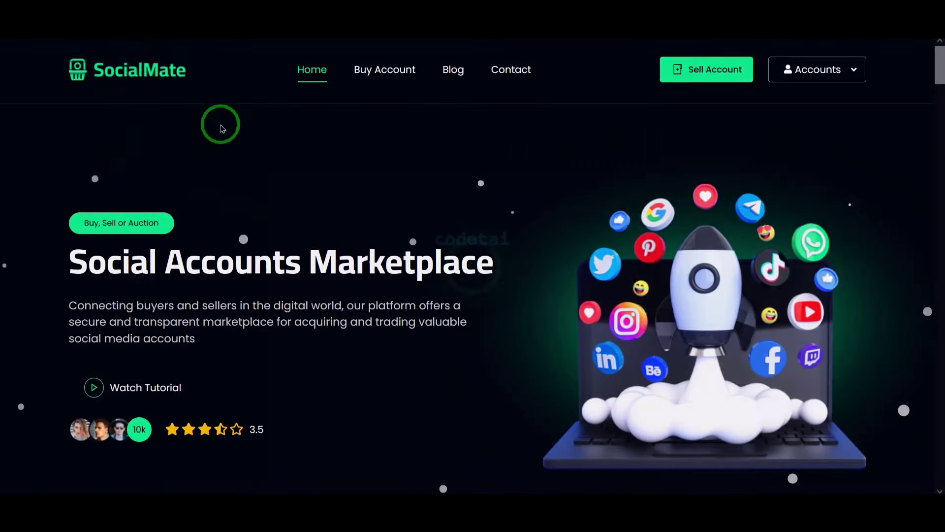
scroll(301, 217, down, 10)
scroll(454, 258, down, 15)
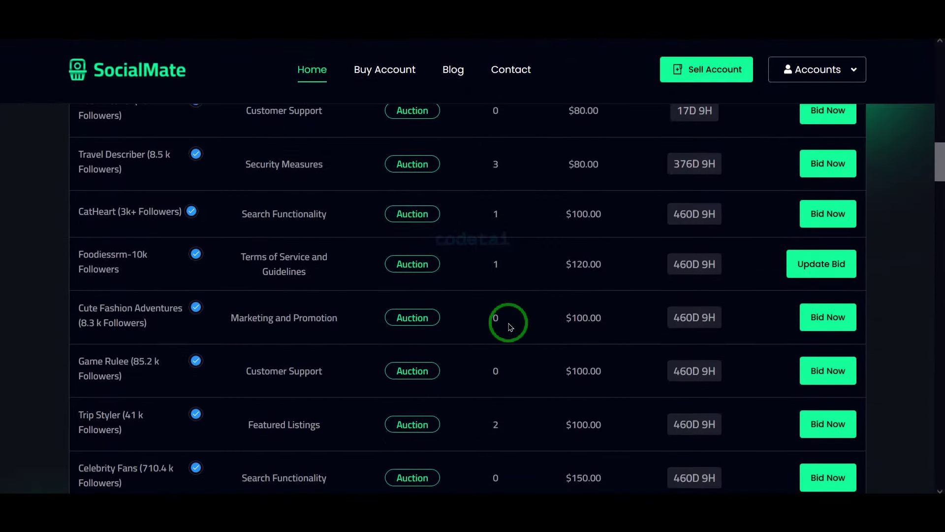
scroll(510, 327, down, 20)
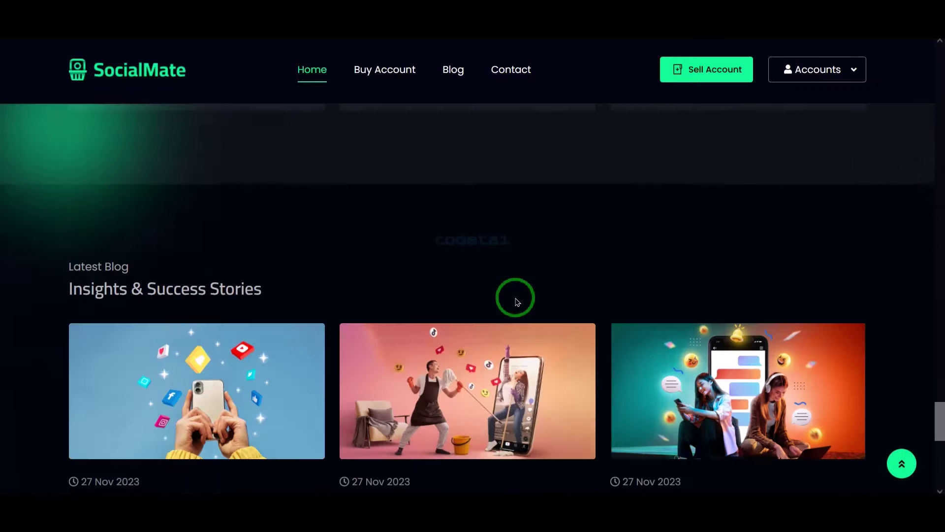
scroll(518, 302, down, 10)
click(804, 69)
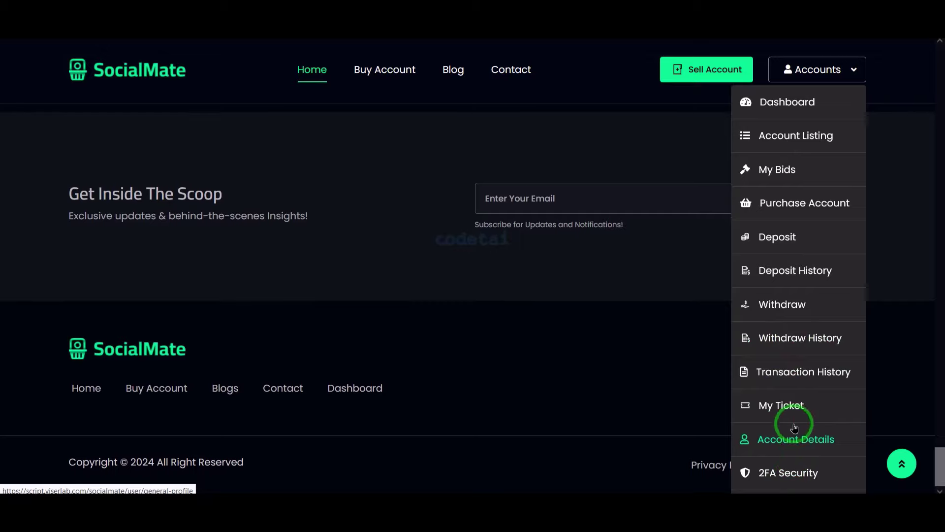
click(717, 359)
scroll(667, 332, up, 20)
scroll(668, 333, up, 20)
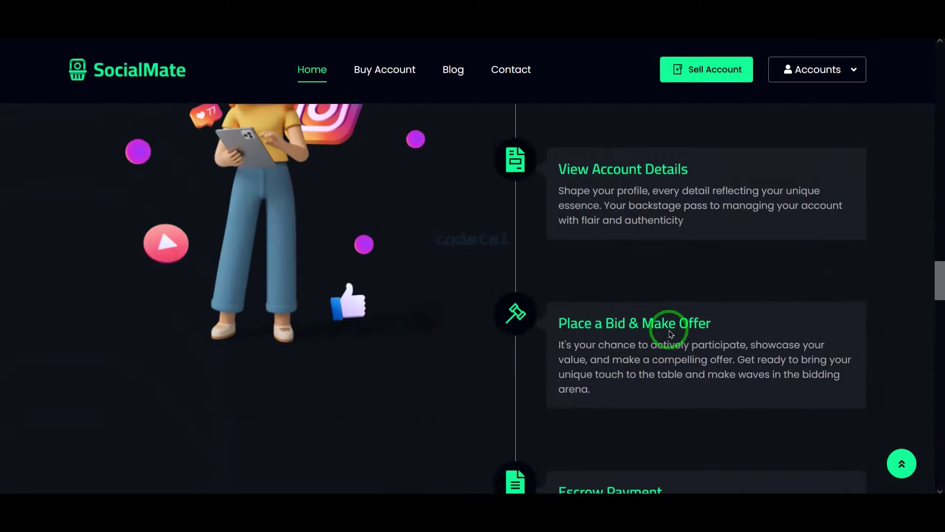
scroll(670, 334, down, 1)
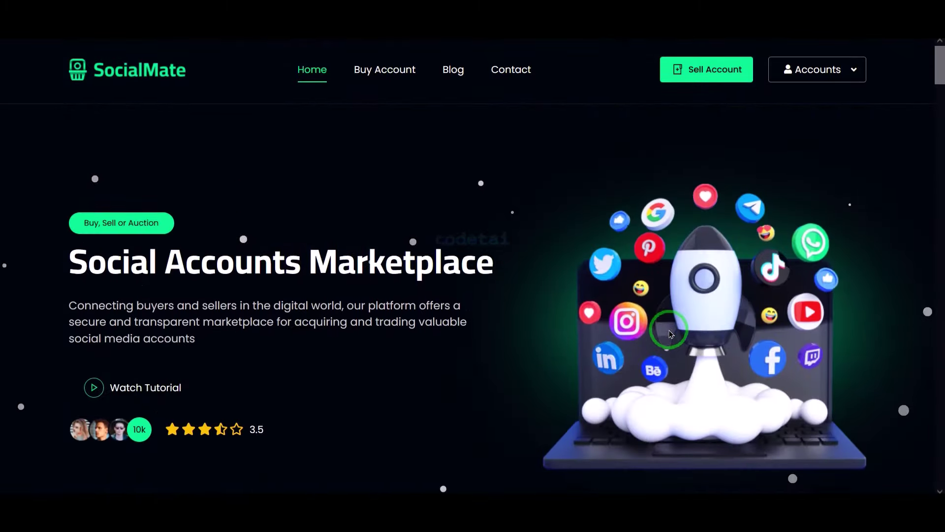